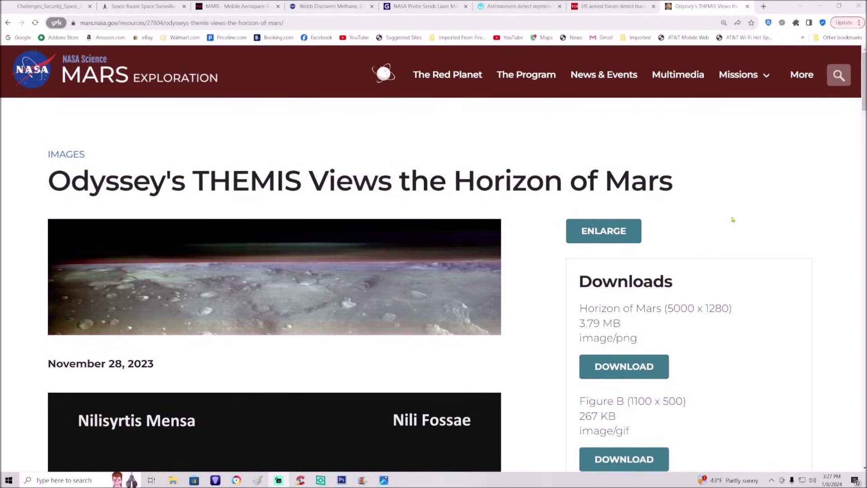
# Scroll to the horizon panorama and view it enlarged.
pyautogui.scroll(-13, 713, 263)
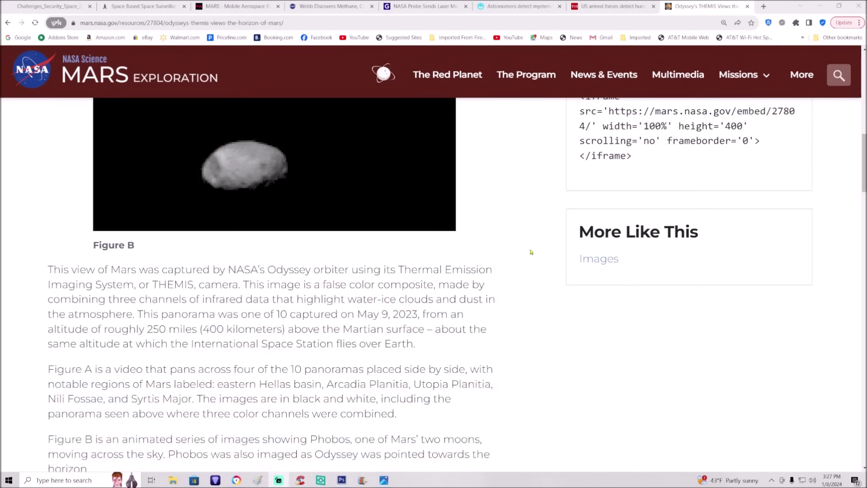
pyautogui.scroll(9, 531, 252)
pyautogui.scroll(3, 530, 247)
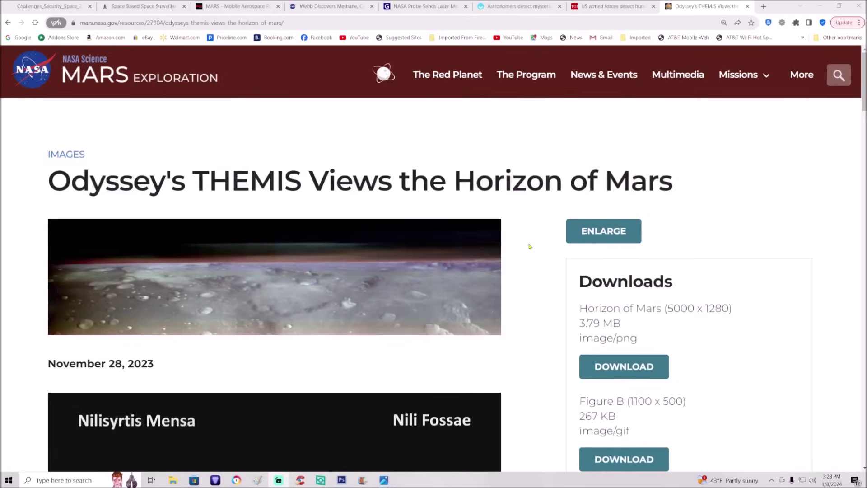
pyautogui.click(386, 269)
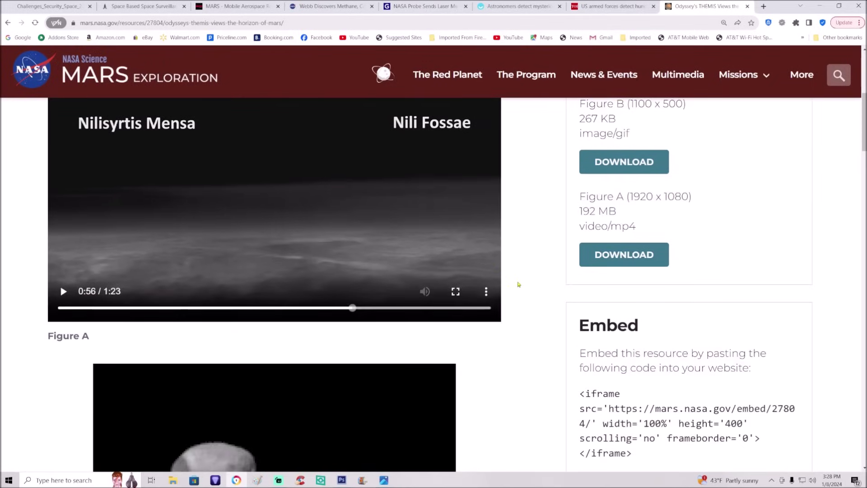
# Rewind the Figure A video to about 0:39 and watch it full screen.
pyautogui.scroll(3, 519, 289)
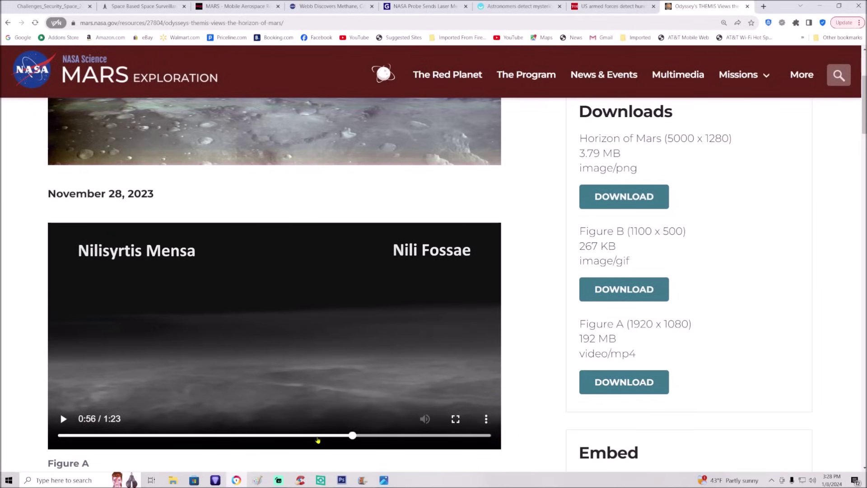
pyautogui.click(303, 437)
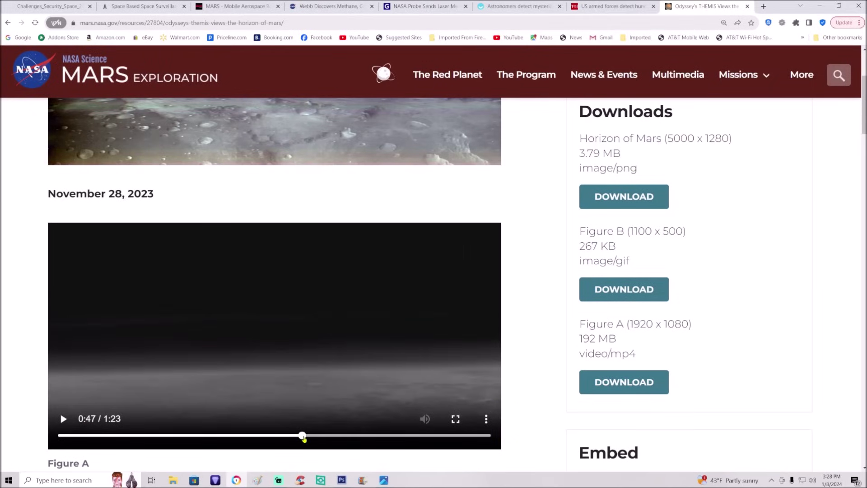
pyautogui.moveTo(303, 436); pyautogui.dragTo(246, 437)
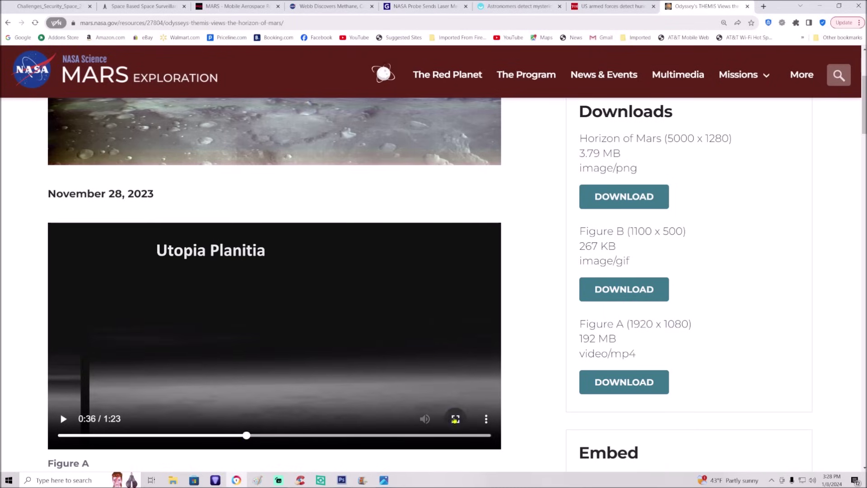
pyautogui.click(456, 418)
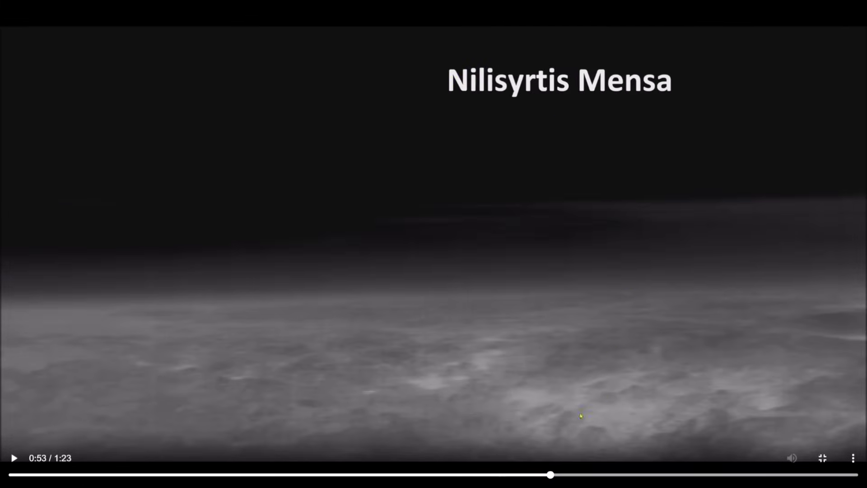
# Jump the full-screen video ahead to the Nili Fossae view, then back to 0:58.
pyautogui.click(629, 475)
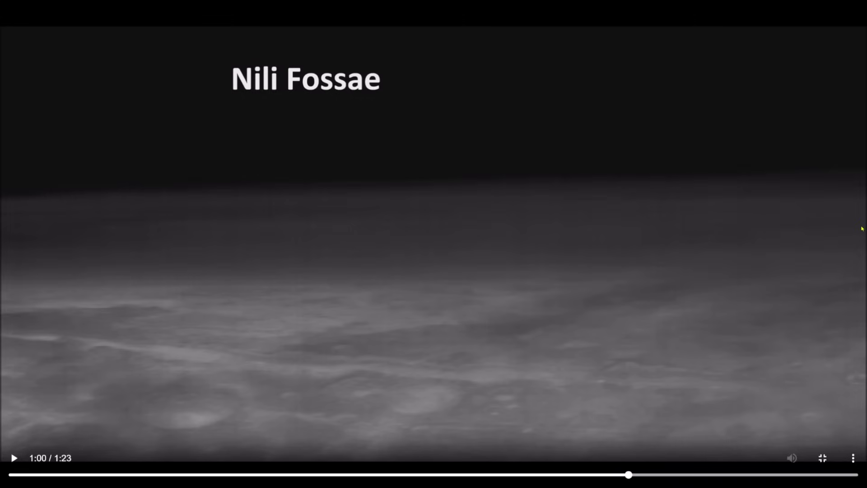
pyautogui.click(602, 475)
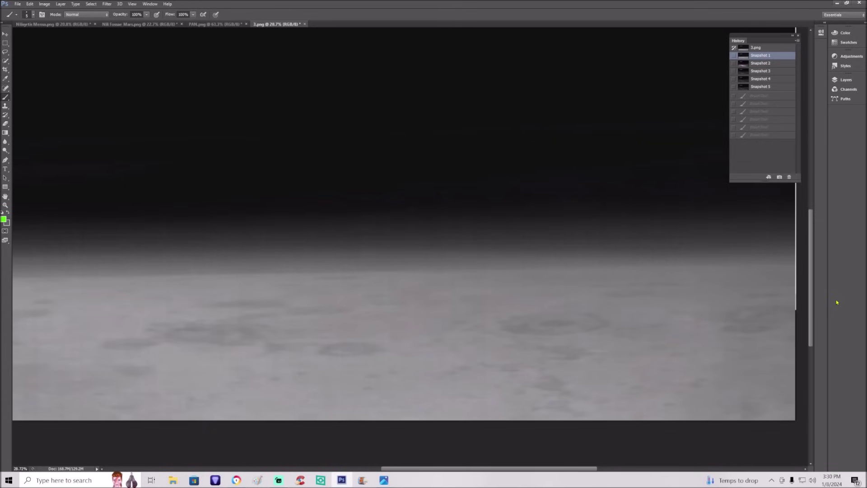
# On Nilisyrtis Mensa.png, draw a green loop and lines, then revert to Snapshot 1.
pyautogui.click(49, 24)
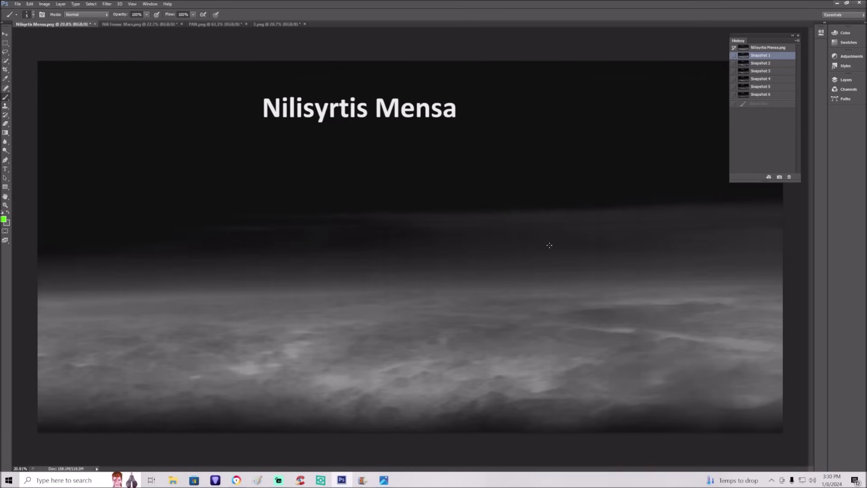
pyautogui.moveTo(698, 322)
pyautogui.mouseDown()
pyautogui.moveTo(636, 324)
pyautogui.moveTo(608, 363)
pyautogui.moveTo(708, 382)
pyautogui.moveTo(705, 322)
pyautogui.mouseUp()
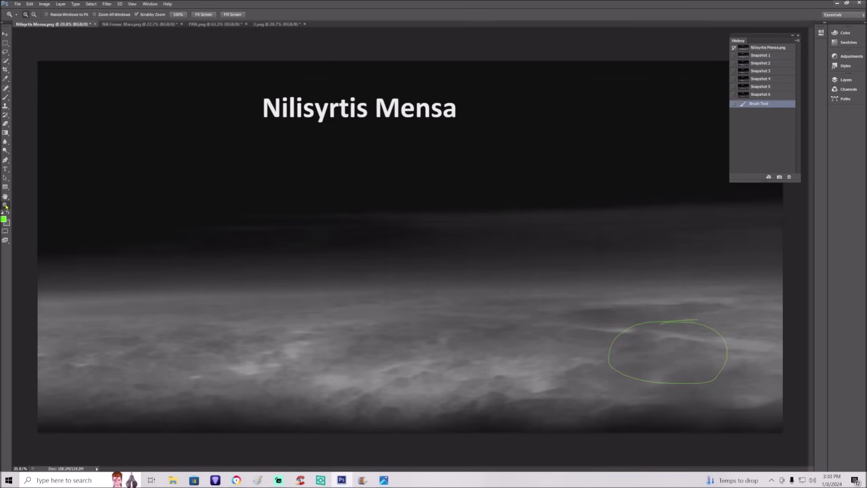
pyautogui.moveTo(479, 292); pyautogui.dragTo(548, 286)
pyautogui.moveTo(486, 470); pyautogui.dragTo(564, 470)
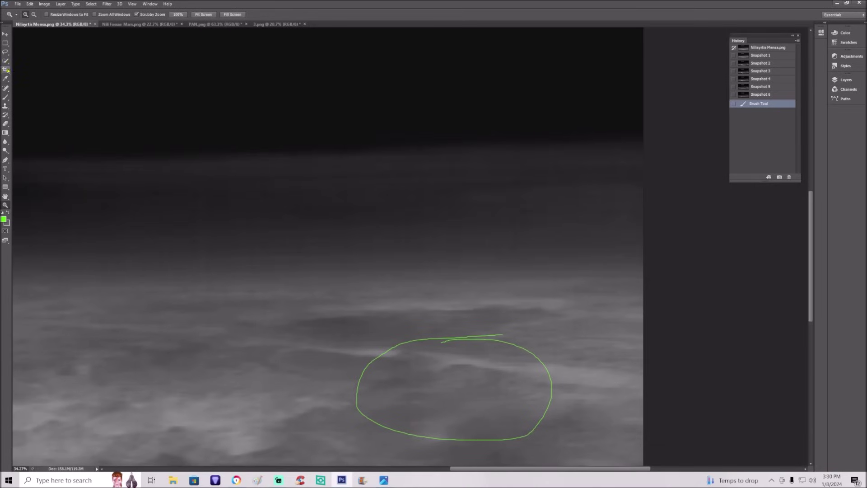
pyautogui.click(5, 97)
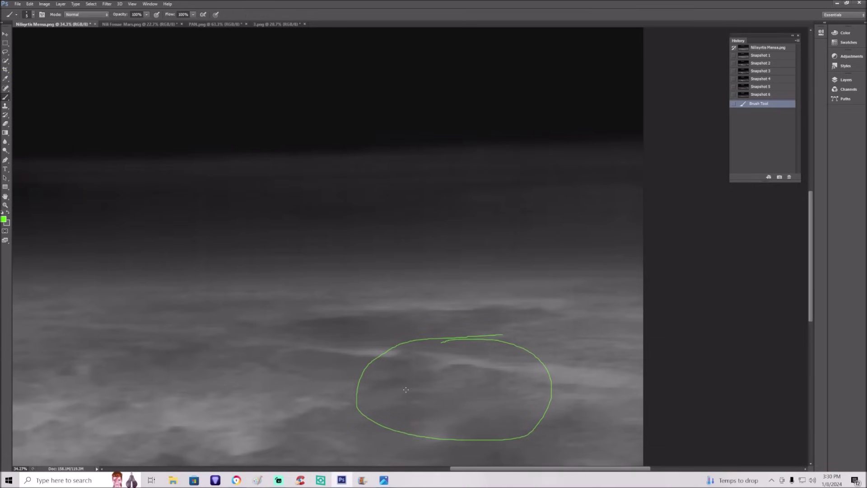
pyautogui.moveTo(406, 389)
pyautogui.mouseDown()
pyautogui.moveTo(398, 400)
pyautogui.moveTo(512, 402)
pyautogui.moveTo(535, 389)
pyautogui.mouseUp()
pyautogui.moveTo(405, 391); pyautogui.dragTo(450, 391)
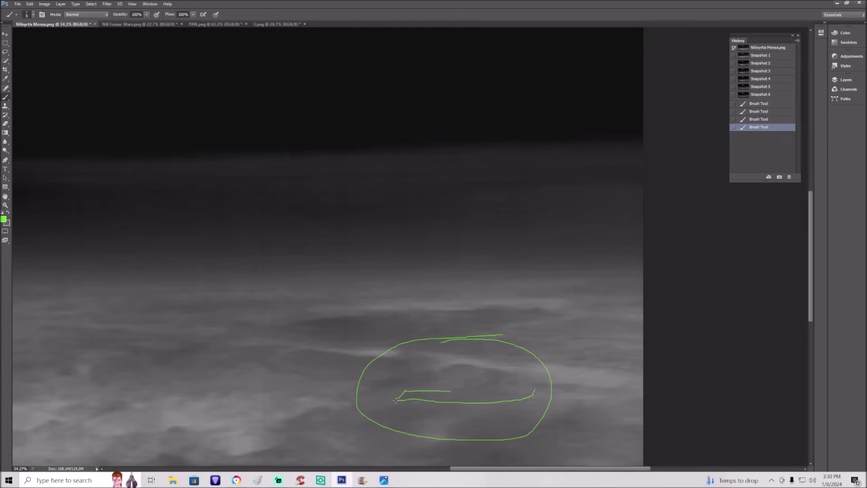
pyautogui.moveTo(397, 400); pyautogui.dragTo(537, 389)
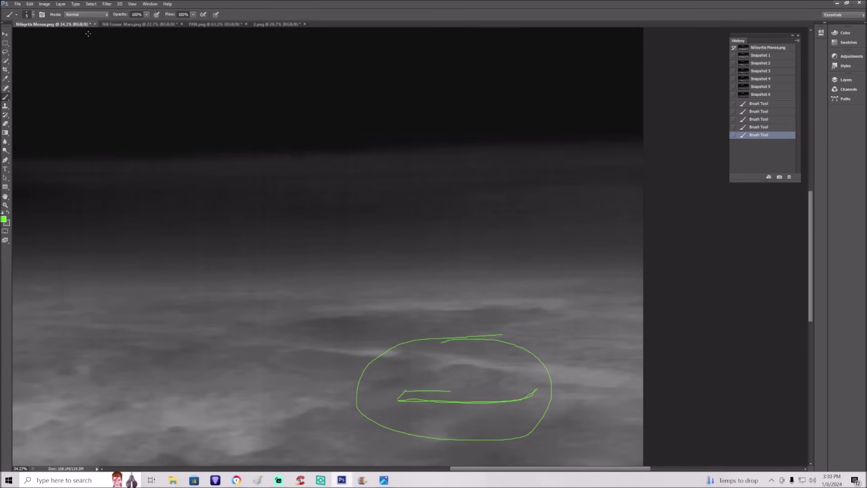
pyautogui.hotkey('ctrl', '-')
pyautogui.moveTo(597, 471); pyautogui.dragTo(555, 475)
pyautogui.click(763, 55)
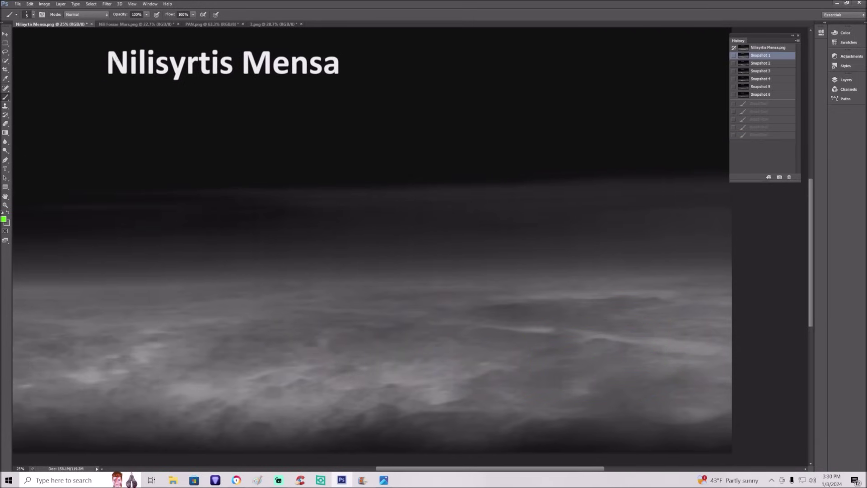
# Look over the Nili Fossae and 3.png images, then return to Nilisyrtis Mensa.
pyautogui.click(136, 24)
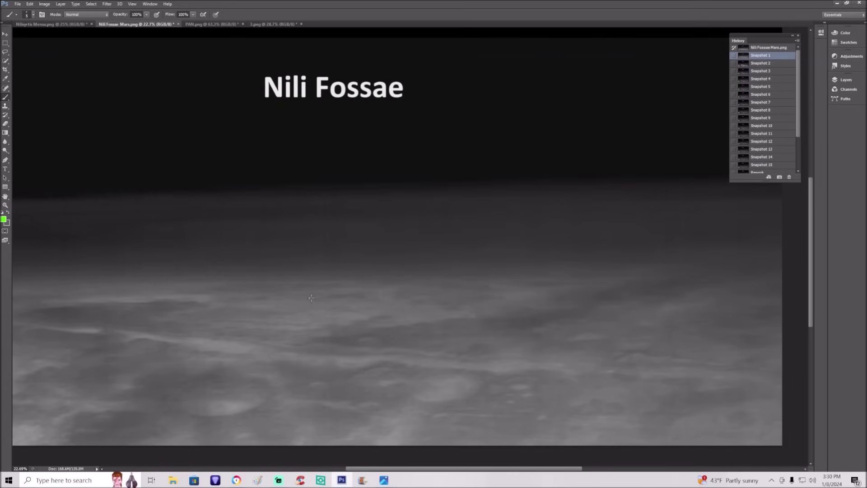
pyautogui.moveTo(167, 334); pyautogui.dragTo(163, 335)
pyautogui.click(272, 24)
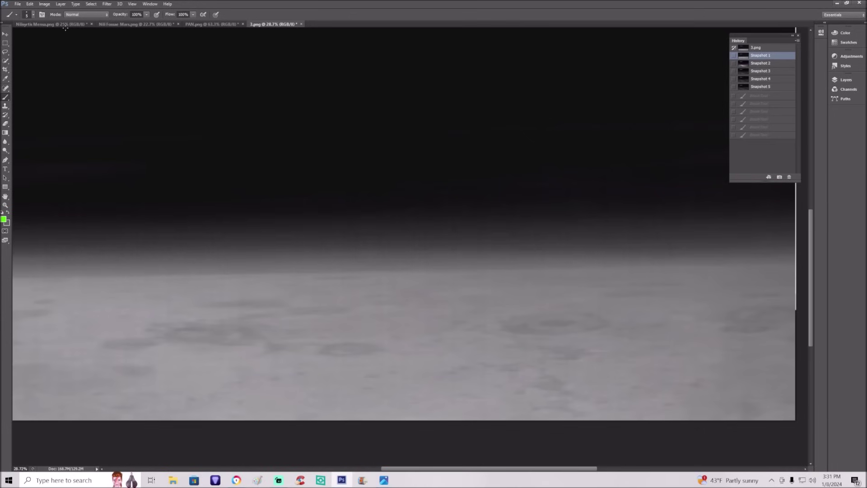
pyautogui.click(59, 24)
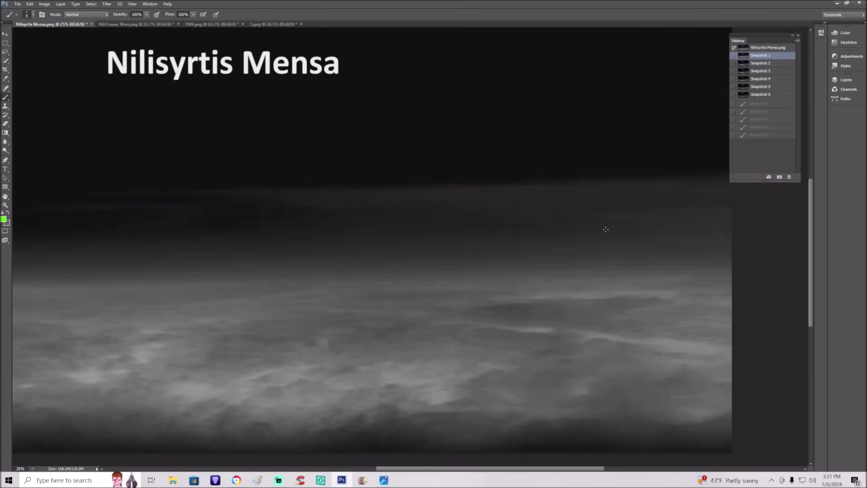
# From Snapshot 2, draw two green loops on the terrain, then clear them with Snapshot 3.
pyautogui.click(768, 64)
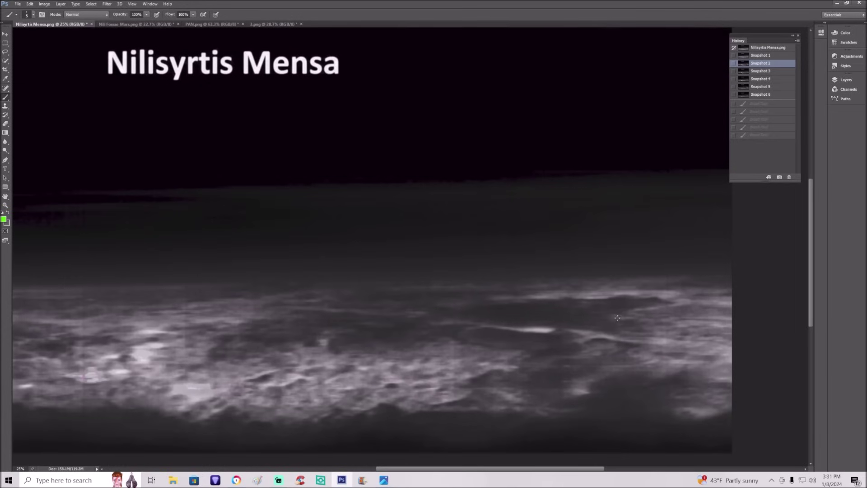
pyautogui.moveTo(631, 316)
pyautogui.mouseDown()
pyautogui.moveTo(719, 358)
pyautogui.moveTo(732, 319)
pyautogui.moveTo(719, 296)
pyautogui.moveTo(678, 292)
pyautogui.moveTo(634, 307)
pyautogui.mouseUp()
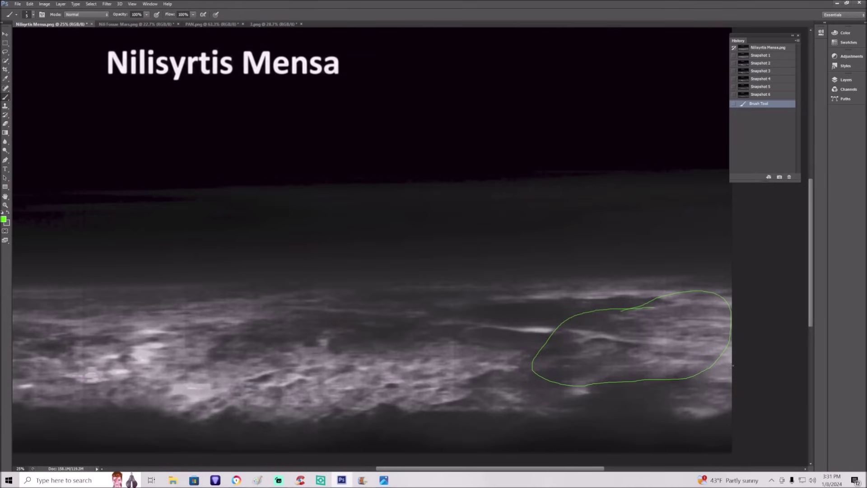
pyautogui.moveTo(731, 365)
pyautogui.mouseDown()
pyautogui.moveTo(617, 374)
pyautogui.moveTo(606, 425)
pyautogui.moveTo(742, 426)
pyautogui.mouseUp()
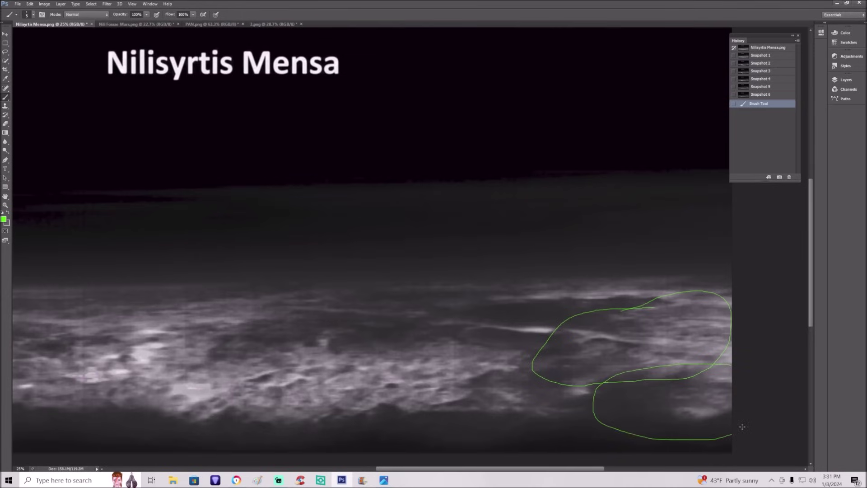
pyautogui.click(786, 71)
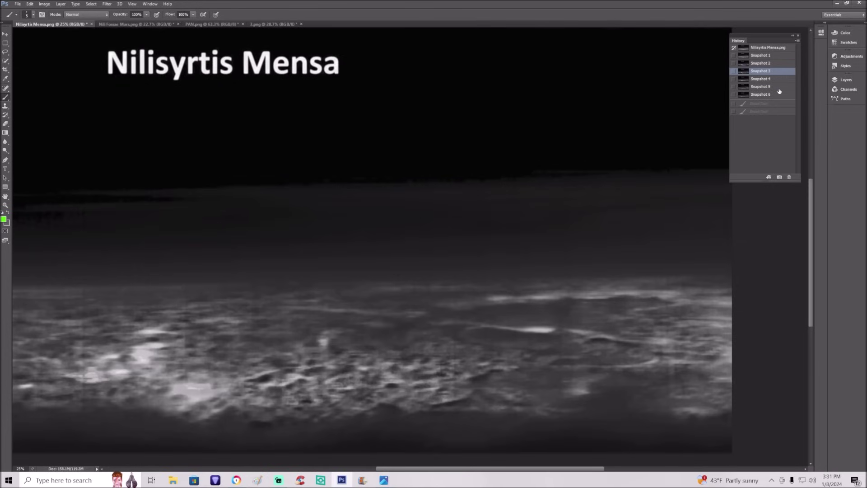
# Restore Snapshot 6, zoom into the lower-right terrain, and outline it with a green loop.
pyautogui.click(778, 93)
pyautogui.press('z')
pyautogui.moveTo(504, 258); pyautogui.dragTo(546, 443)
pyautogui.scroll(-3, 587, 406)
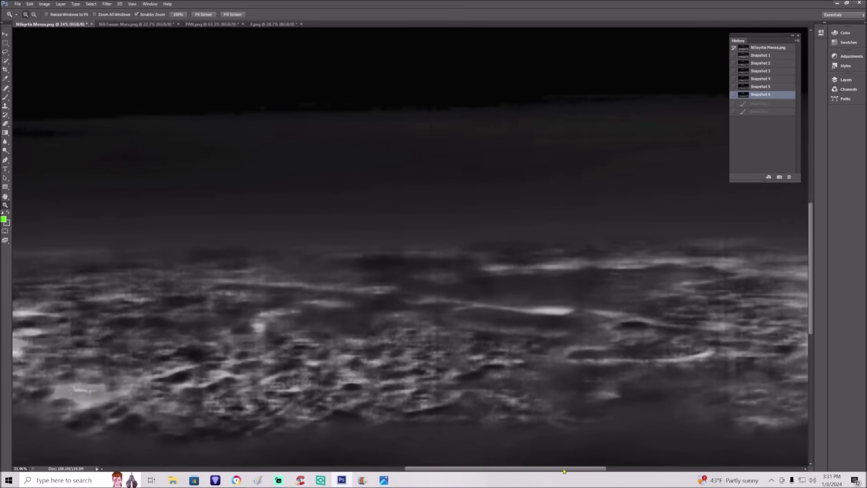
pyautogui.moveTo(564, 470); pyautogui.dragTo(602, 469)
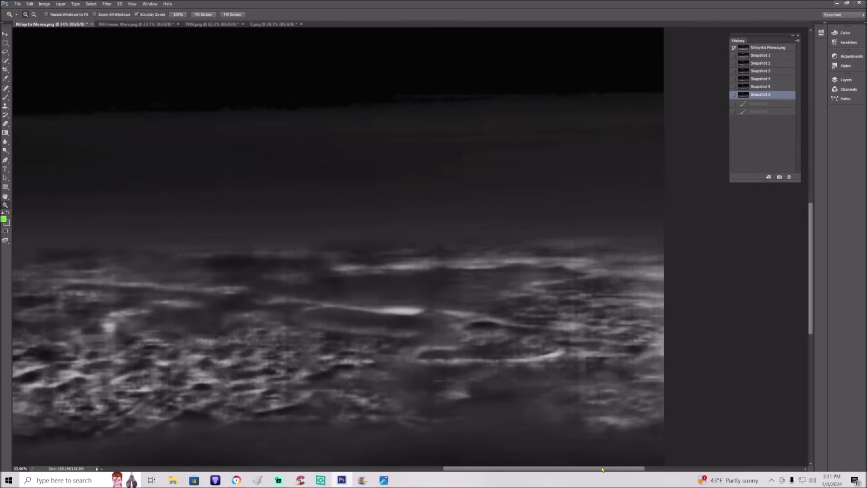
pyautogui.click(5, 98)
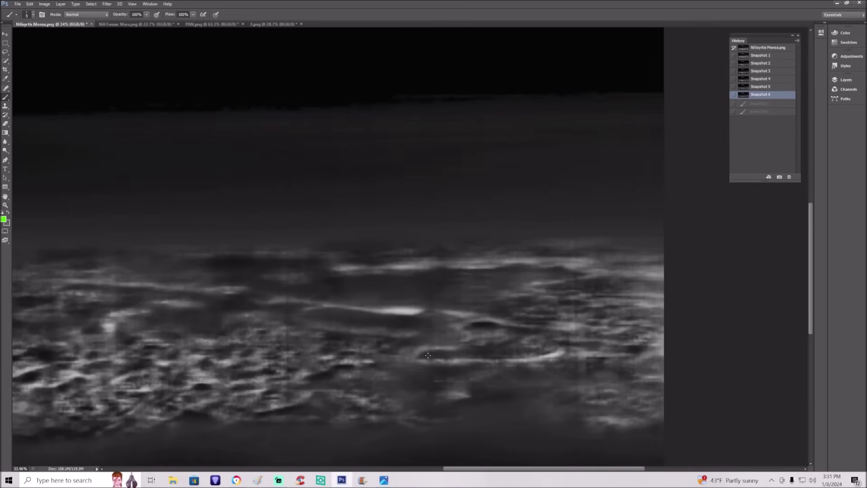
pyautogui.moveTo(384, 354)
pyautogui.mouseDown()
pyautogui.moveTo(599, 229)
pyautogui.moveTo(665, 245)
pyautogui.mouseUp()
pyautogui.moveTo(681, 388)
pyautogui.mouseDown()
pyautogui.moveTo(665, 437)
pyautogui.moveTo(624, 460)
pyautogui.moveTo(555, 430)
pyautogui.moveTo(370, 424)
pyautogui.moveTo(374, 365)
pyautogui.moveTo(387, 351)
pyautogui.mouseUp()
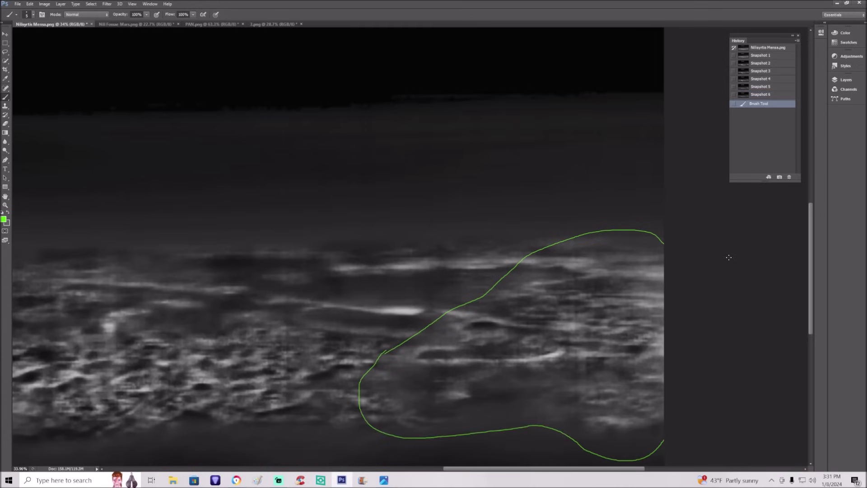
# Compare Snapshot 1 with the sharper Snapshot 6 and keep Snapshot 6.
pyautogui.click(784, 59)
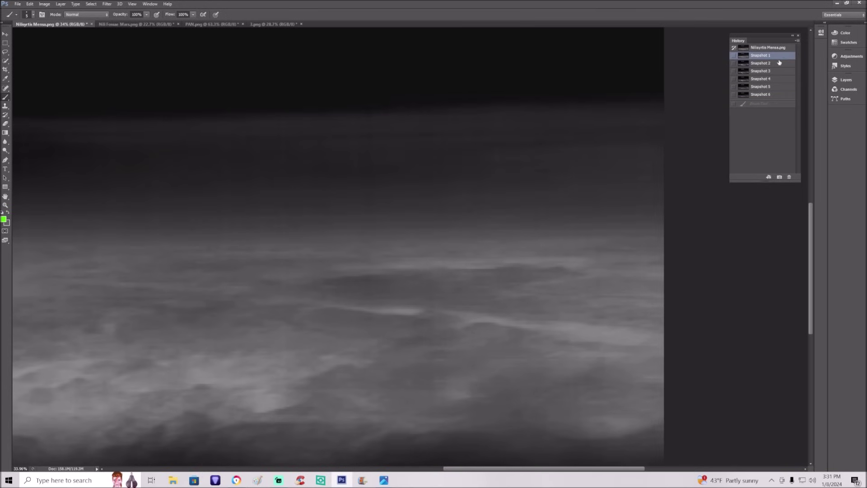
pyautogui.click(773, 97)
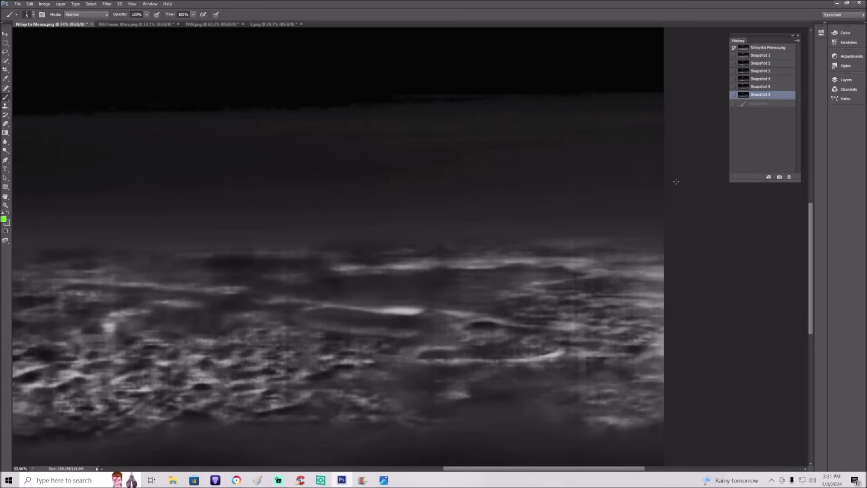
pyautogui.press('z')
pyautogui.moveTo(641, 164); pyautogui.dragTo(629, 164)
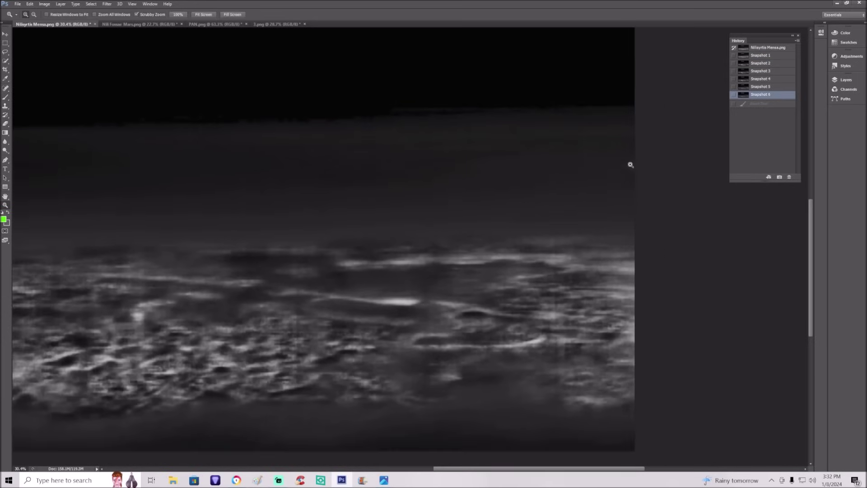
pyautogui.click(761, 105)
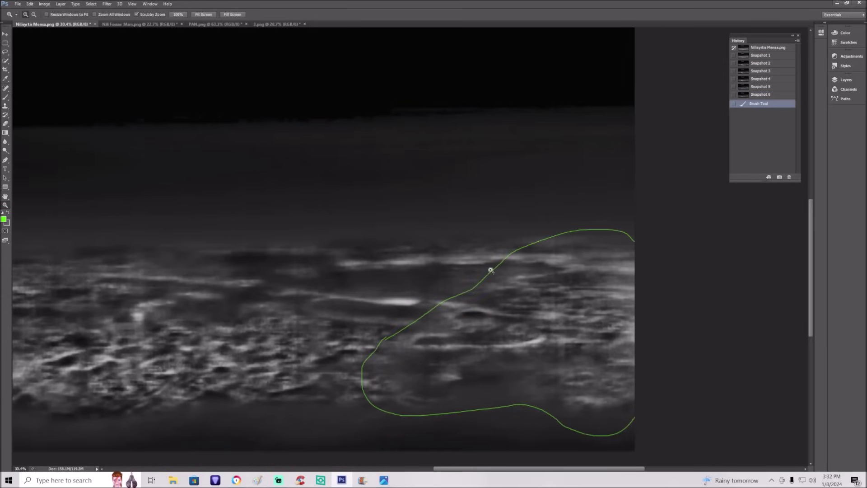
pyautogui.moveTo(486, 471); pyautogui.dragTo(348, 474)
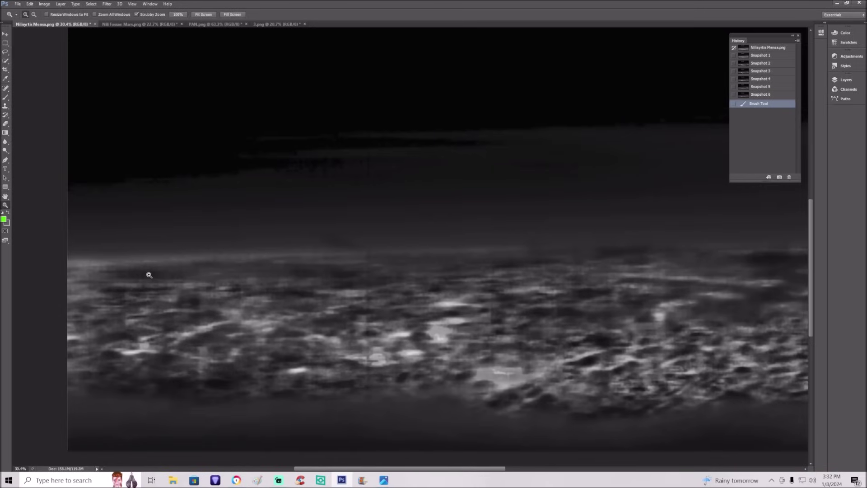
pyautogui.click(5, 97)
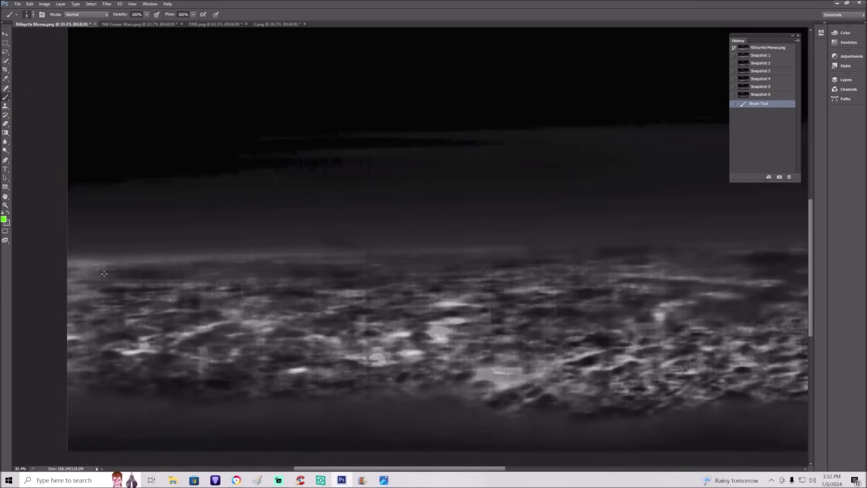
pyautogui.moveTo(90, 273)
pyautogui.mouseDown()
pyautogui.moveTo(296, 253)
pyautogui.moveTo(372, 256)
pyautogui.moveTo(400, 290)
pyautogui.moveTo(384, 313)
pyautogui.moveTo(340, 324)
pyautogui.moveTo(233, 409)
pyautogui.moveTo(154, 414)
pyautogui.moveTo(62, 394)
pyautogui.mouseUp()
pyautogui.moveTo(66, 289); pyautogui.dragTo(91, 268)
pyautogui.moveTo(151, 233)
pyautogui.mouseDown()
pyautogui.moveTo(150, 282)
pyautogui.moveTo(162, 267)
pyautogui.mouseUp()
pyautogui.moveTo(260, 220)
pyautogui.mouseDown()
pyautogui.moveTo(251, 273)
pyautogui.moveTo(243, 257)
pyautogui.moveTo(249, 271)
pyautogui.moveTo(266, 256)
pyautogui.mouseUp()
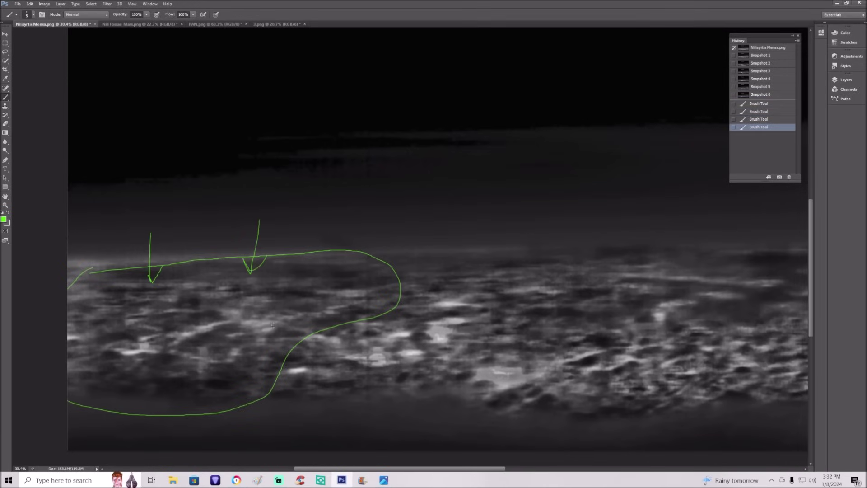
pyautogui.hotkey('ctrl', 'alt', 'z')
pyautogui.hotkey('ctrl', 'alt', 'z')
pyautogui.hotkey('ctrl', 'alt', 'z')
pyautogui.scroll(1, 434, 240)
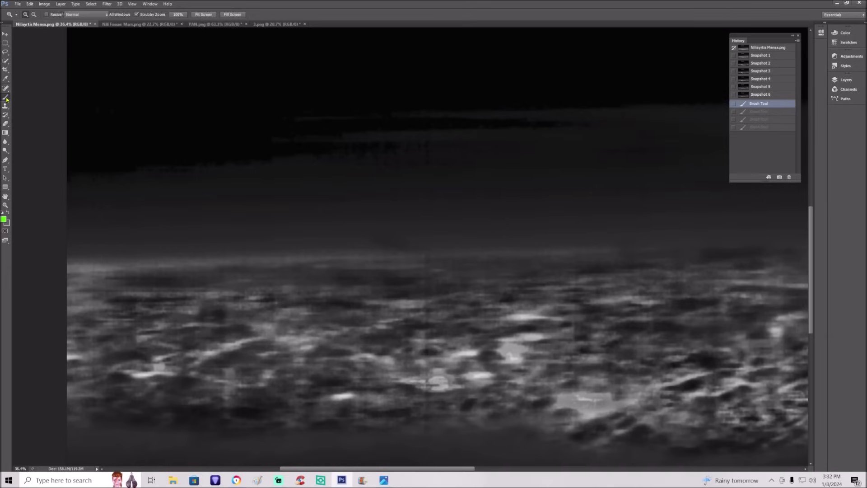
pyautogui.moveTo(381, 311)
pyautogui.mouseDown()
pyautogui.moveTo(336, 322)
pyautogui.moveTo(339, 342)
pyautogui.moveTo(384, 346)
pyautogui.moveTo(405, 324)
pyautogui.moveTo(396, 313)
pyautogui.moveTo(361, 313)
pyautogui.moveTo(401, 285)
pyautogui.moveTo(441, 290)
pyautogui.moveTo(435, 315)
pyautogui.moveTo(373, 313)
pyautogui.moveTo(358, 293)
pyautogui.mouseUp()
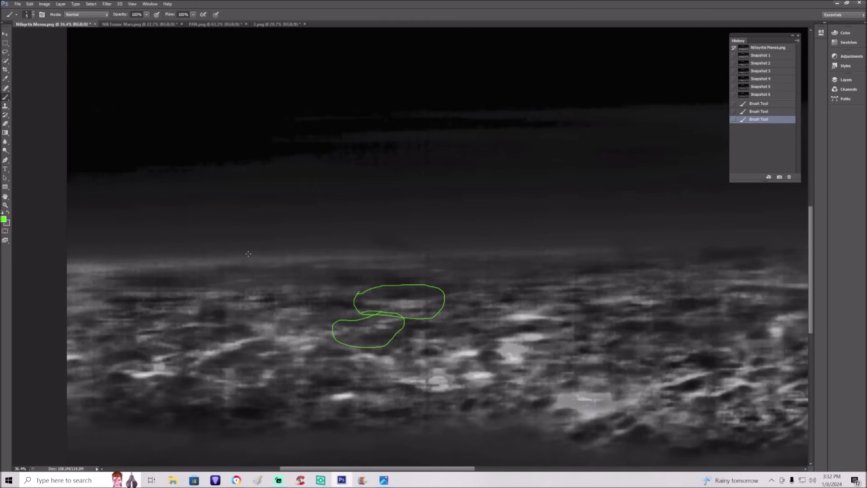
pyautogui.moveTo(258, 270)
pyautogui.mouseDown()
pyautogui.moveTo(245, 300)
pyautogui.moveTo(355, 315)
pyautogui.mouseUp()
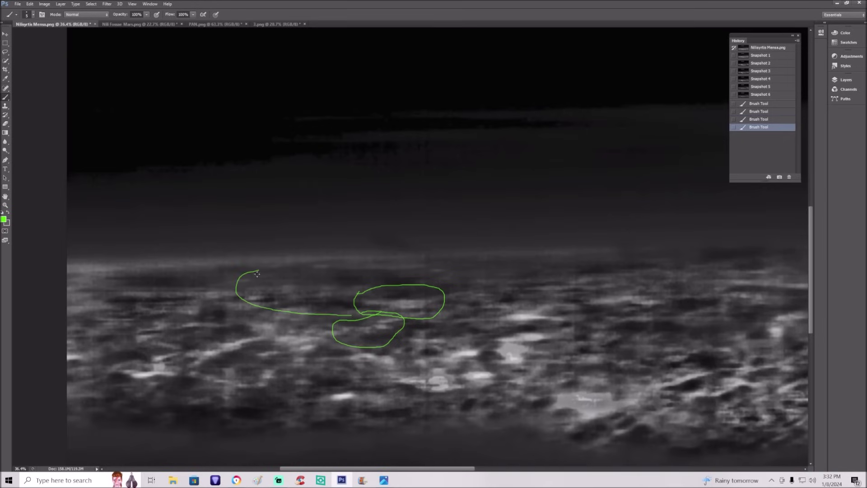
pyautogui.moveTo(257, 270)
pyautogui.mouseDown()
pyautogui.moveTo(452, 284)
pyautogui.moveTo(444, 307)
pyautogui.moveTo(420, 319)
pyautogui.mouseUp()
pyautogui.click(785, 104)
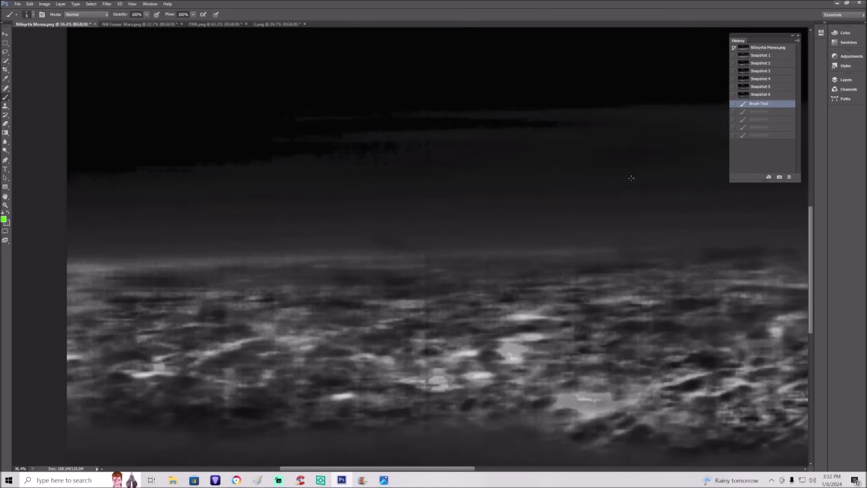
pyautogui.moveTo(307, 271)
pyautogui.mouseDown()
pyautogui.moveTo(225, 278)
pyautogui.moveTo(249, 317)
pyautogui.moveTo(355, 326)
pyautogui.moveTo(439, 315)
pyautogui.moveTo(420, 278)
pyautogui.moveTo(276, 269)
pyautogui.mouseUp()
pyautogui.moveTo(375, 299)
pyautogui.mouseDown()
pyautogui.moveTo(432, 300)
pyautogui.moveTo(328, 309)
pyautogui.moveTo(303, 337)
pyautogui.moveTo(386, 344)
pyautogui.mouseUp()
pyautogui.click(764, 94)
pyautogui.scroll(-1, 361, 308)
pyautogui.hotkey('ctrl', 'z')
pyautogui.moveTo(431, 471); pyautogui.dragTo(598, 479)
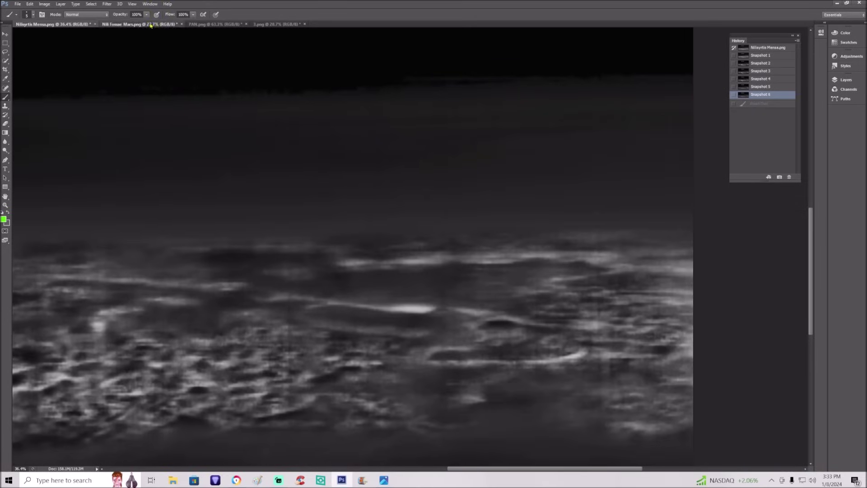
pyautogui.click(135, 24)
# Compare Nili Fossae History Snapshots 1 through 4, settling on Snapshot 4.
pyautogui.click(781, 55)
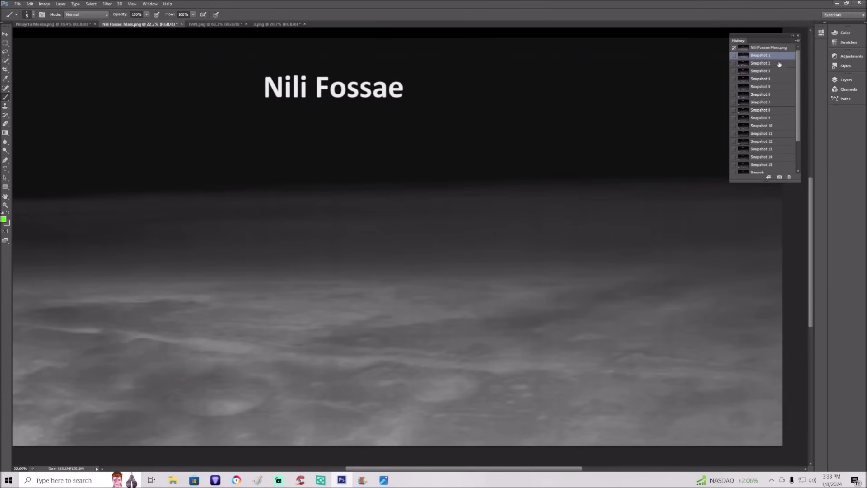
pyautogui.click(777, 63)
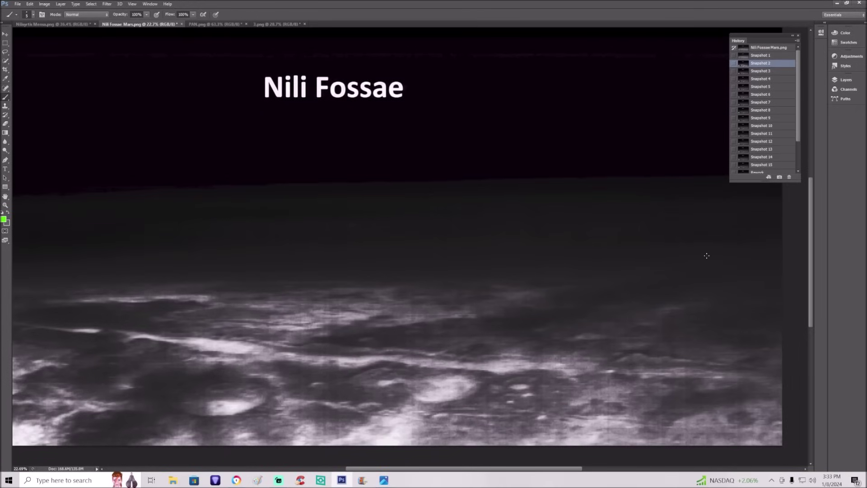
pyautogui.click(777, 72)
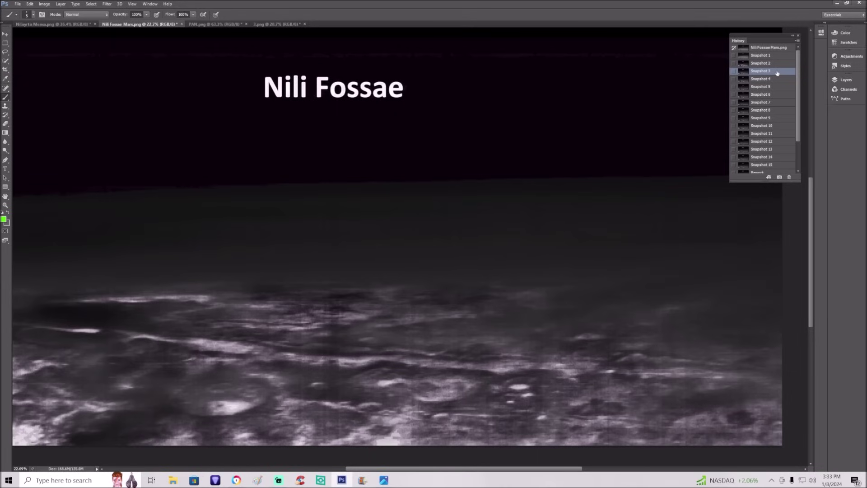
pyautogui.click(767, 80)
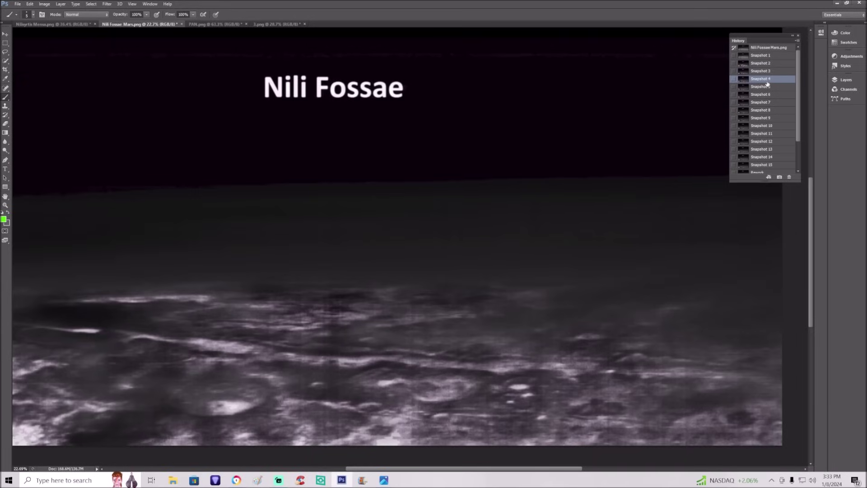
pyautogui.click(772, 72)
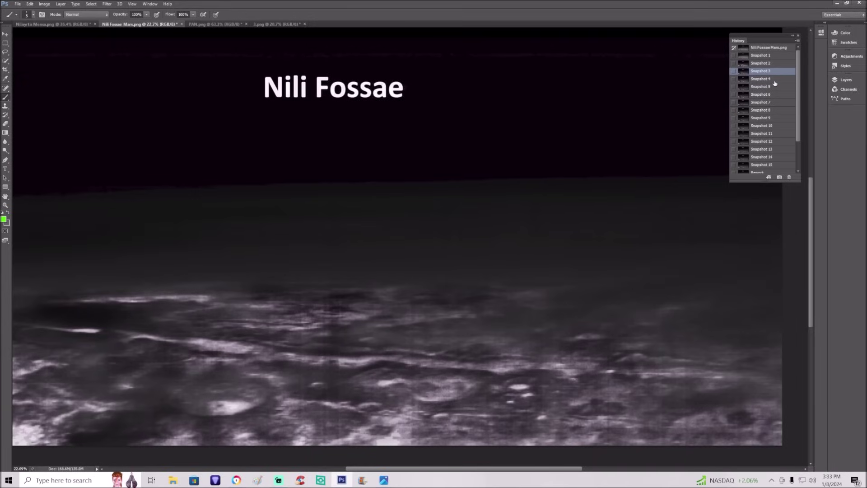
pyautogui.click(775, 80)
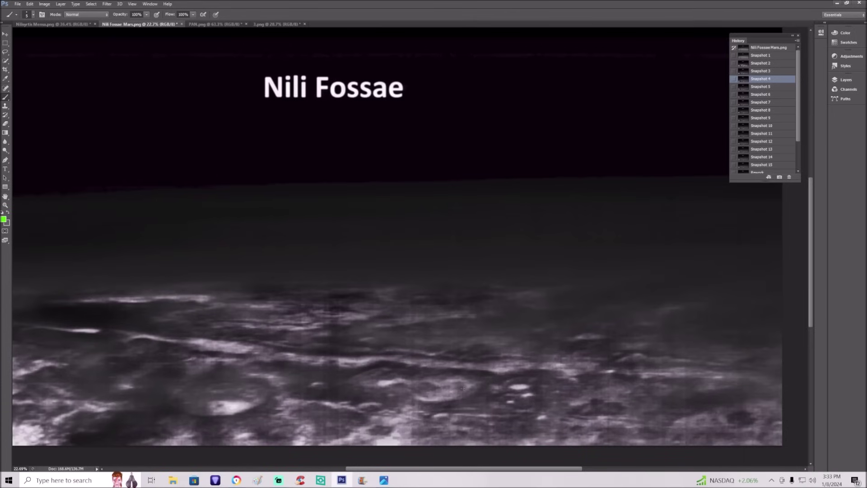
# Mark craters with green circles and two arrows, and loop the ridge terrain above.
pyautogui.moveTo(491, 381)
pyautogui.mouseDown()
pyautogui.moveTo(460, 405)
pyautogui.moveTo(507, 425)
pyautogui.moveTo(542, 394)
pyautogui.moveTo(481, 386)
pyautogui.mouseUp()
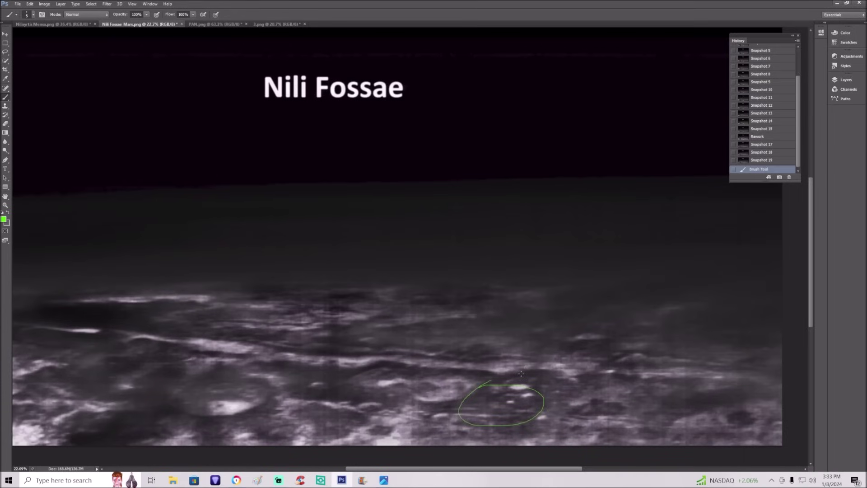
pyautogui.moveTo(524, 368); pyautogui.dragTo(503, 397)
pyautogui.moveTo(552, 374)
pyautogui.mouseDown()
pyautogui.moveTo(512, 405)
pyautogui.moveTo(519, 395)
pyautogui.mouseUp()
pyautogui.moveTo(283, 383)
pyautogui.mouseDown()
pyautogui.moveTo(269, 423)
pyautogui.moveTo(328, 415)
pyautogui.moveTo(318, 386)
pyautogui.mouseUp()
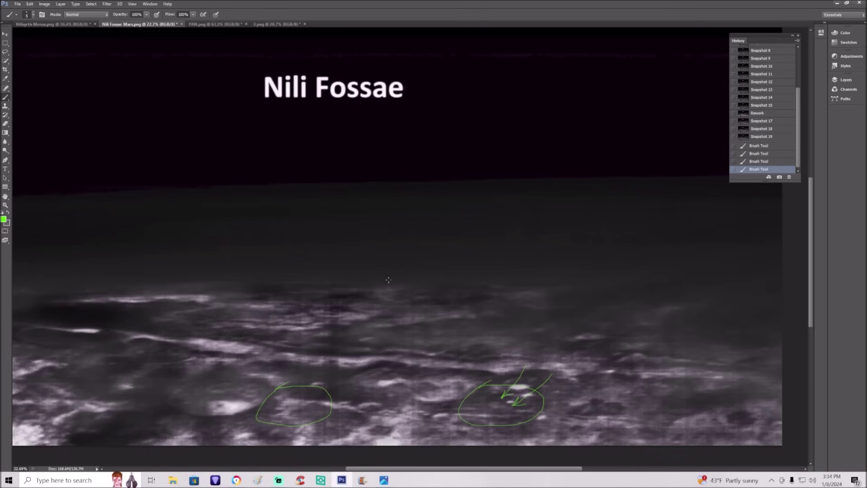
pyautogui.moveTo(384, 272)
pyautogui.mouseDown()
pyautogui.moveTo(199, 288)
pyautogui.moveTo(198, 340)
pyautogui.moveTo(338, 355)
pyautogui.moveTo(366, 270)
pyautogui.mouseUp()
pyautogui.moveTo(287, 344)
pyautogui.mouseDown()
pyautogui.moveTo(303, 329)
pyautogui.moveTo(311, 340)
pyautogui.moveTo(288, 343)
pyautogui.mouseUp()
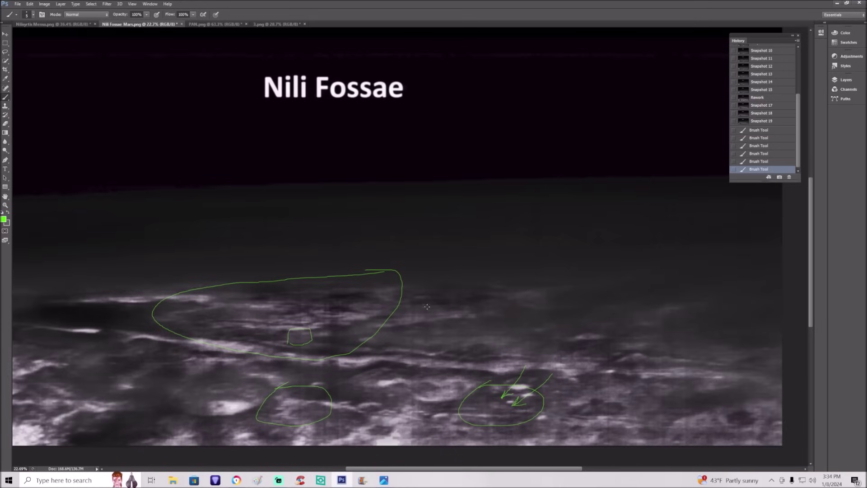
pyautogui.scroll(3, 779, 61)
# Clear the annotations with Snapshot 5, then step through Snapshots 4, 6, 7 and 10.
pyautogui.click(781, 59)
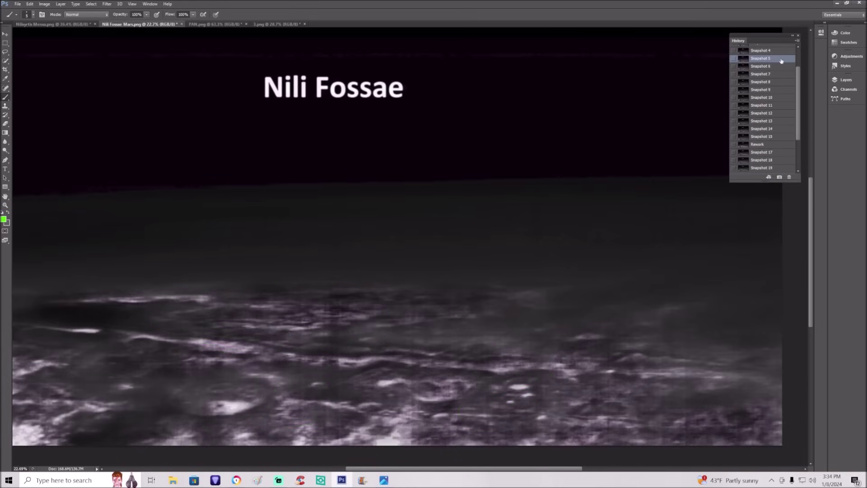
pyautogui.click(780, 51)
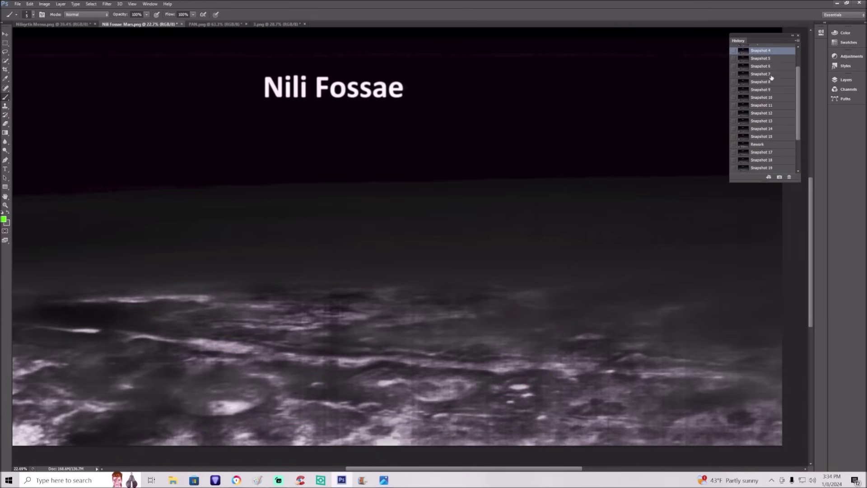
pyautogui.click(778, 59)
pyautogui.click(776, 67)
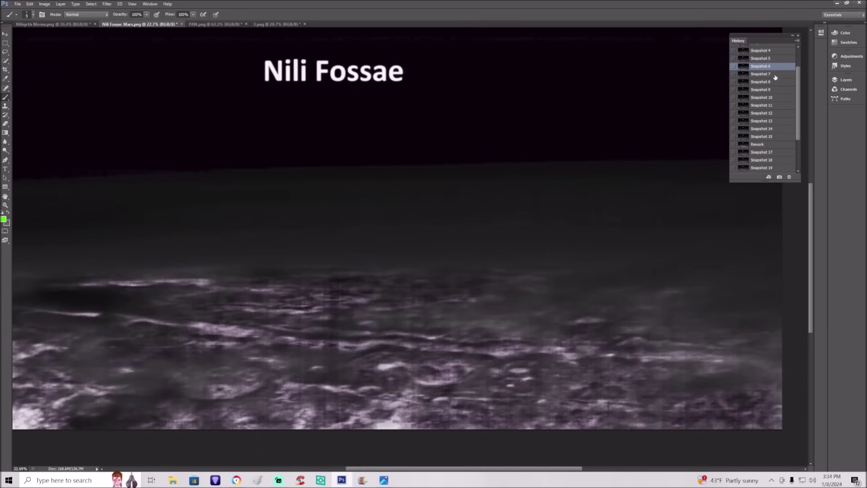
pyautogui.click(776, 75)
pyautogui.click(781, 98)
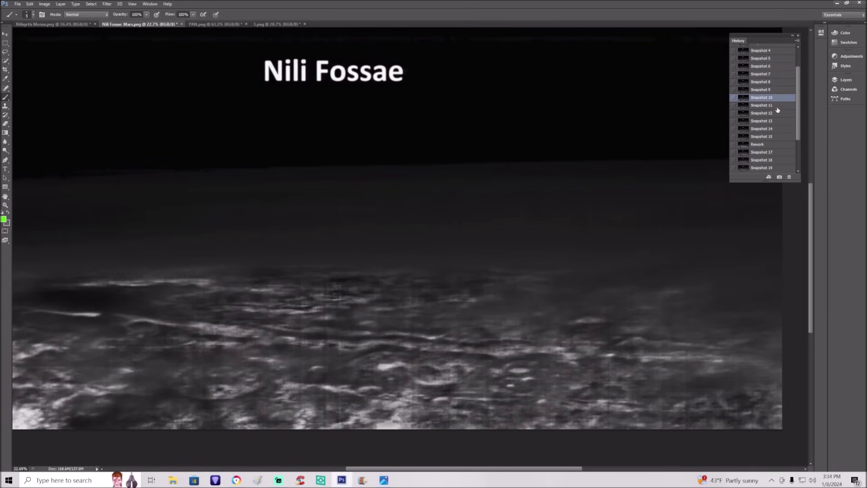
# Compare the detailed Snapshot 15 with Snapshot 19, ending on Snapshot 19.
pyautogui.click(783, 137)
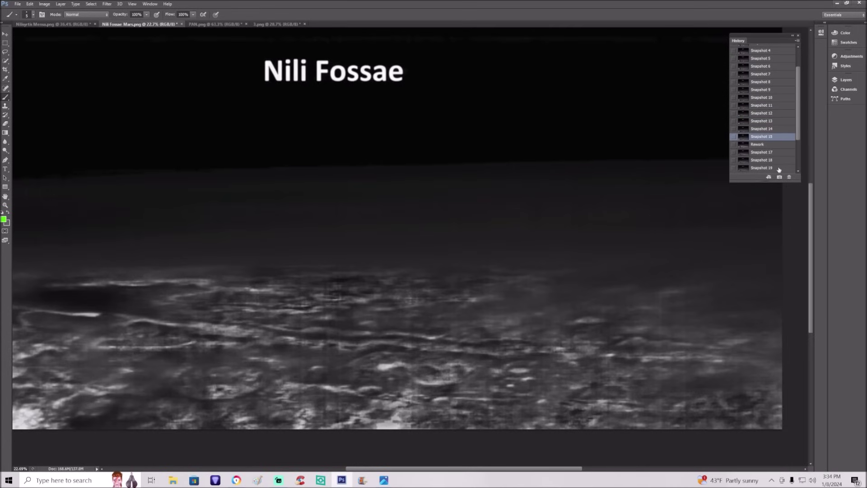
pyautogui.click(780, 168)
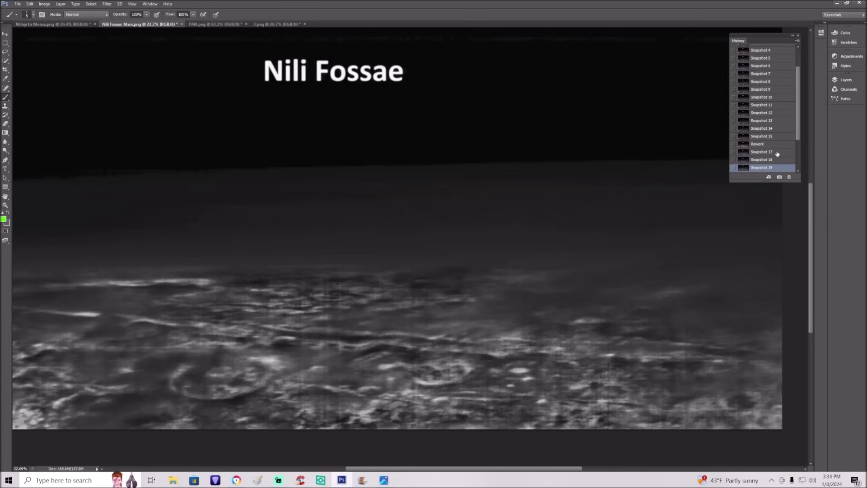
pyautogui.click(778, 137)
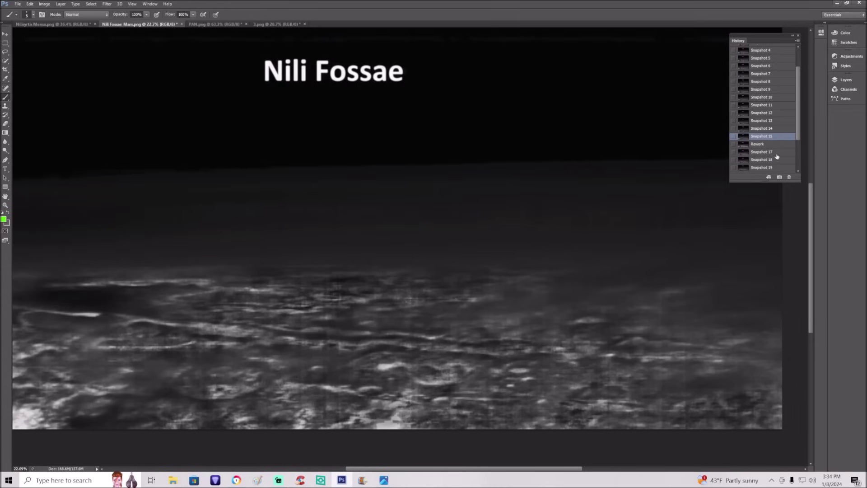
pyautogui.click(777, 168)
# Try green loops around a terrain feature, discarding them and reverting to Snapshot 15.
pyautogui.moveTo(277, 312)
pyautogui.mouseDown()
pyautogui.moveTo(280, 333)
pyautogui.moveTo(314, 325)
pyautogui.moveTo(307, 309)
pyautogui.moveTo(274, 310)
pyautogui.mouseUp()
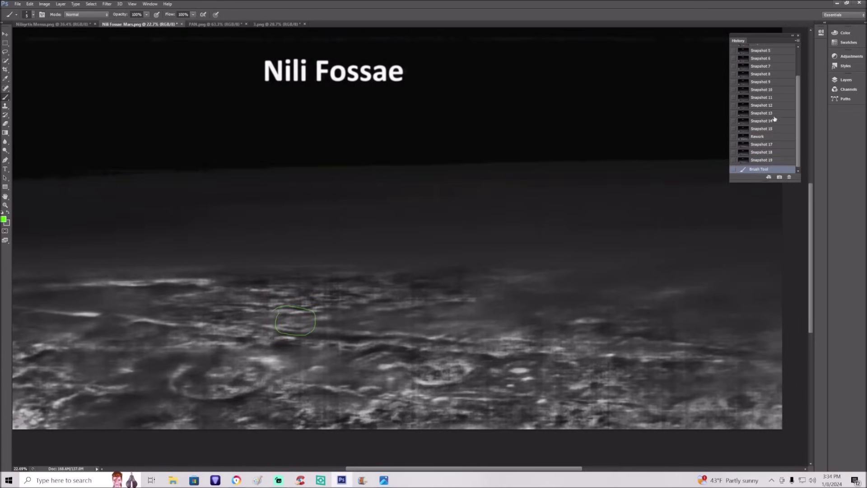
pyautogui.click(781, 130)
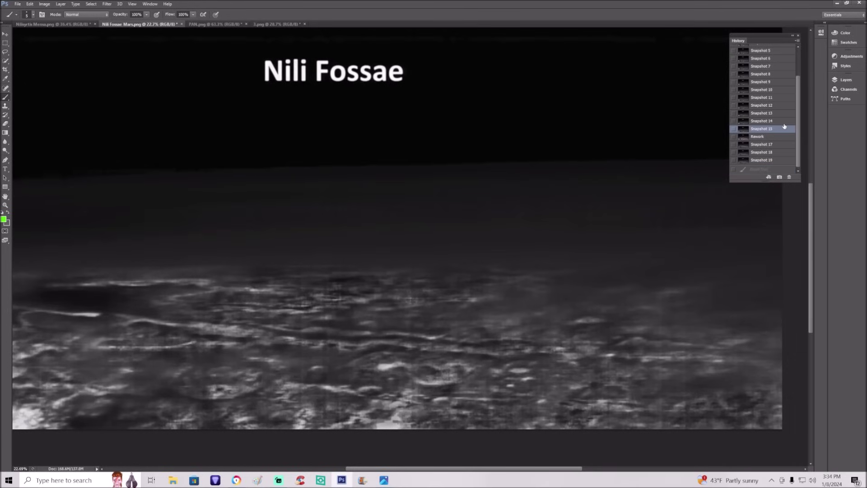
pyautogui.moveTo(294, 311)
pyautogui.mouseDown()
pyautogui.moveTo(284, 337)
pyautogui.moveTo(297, 312)
pyautogui.mouseUp()
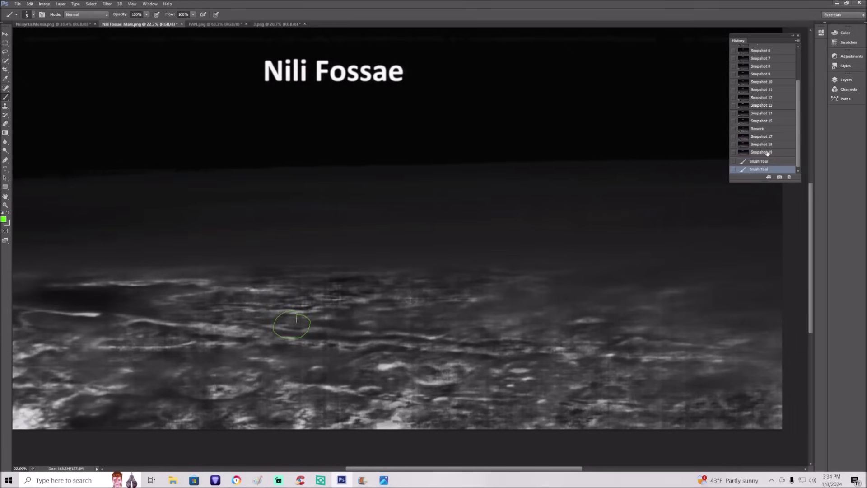
pyautogui.click(767, 153)
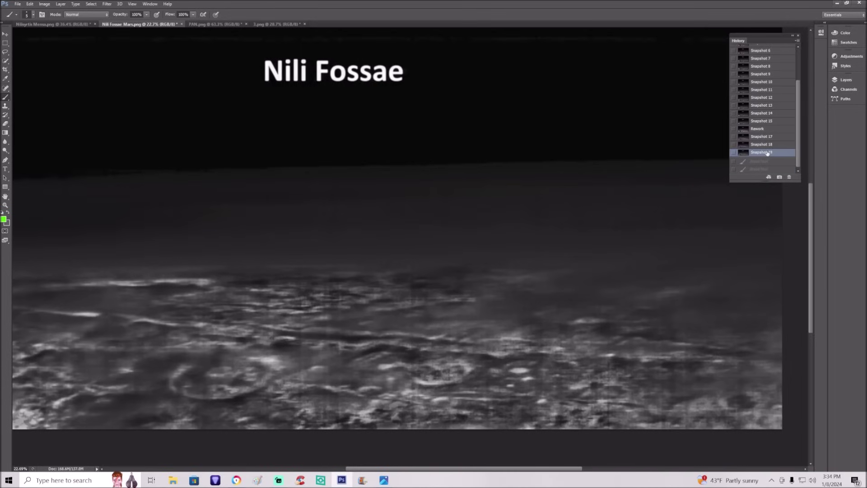
pyautogui.click(782, 122)
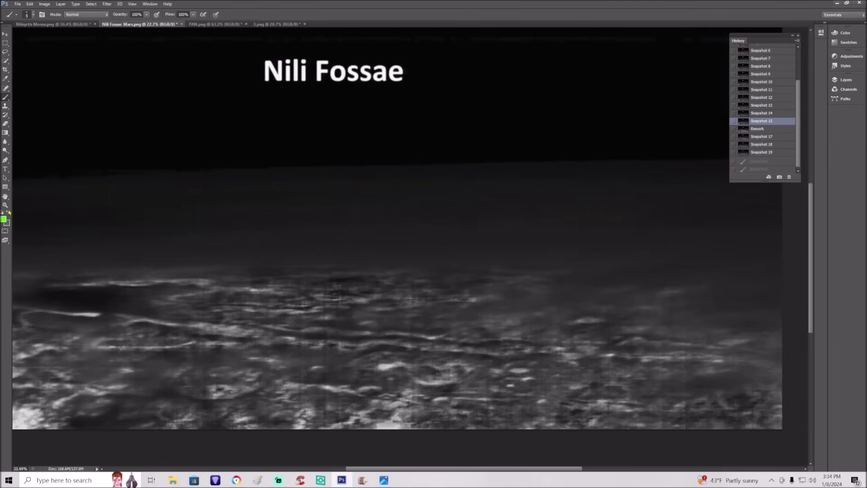
# Fit the panorama, draw a green loop and arrow, then clear it and view Snapshot 19.
pyautogui.press('z')
pyautogui.moveTo(406, 244); pyautogui.dragTo(398, 251)
pyautogui.hotkey('ctrl', '0')
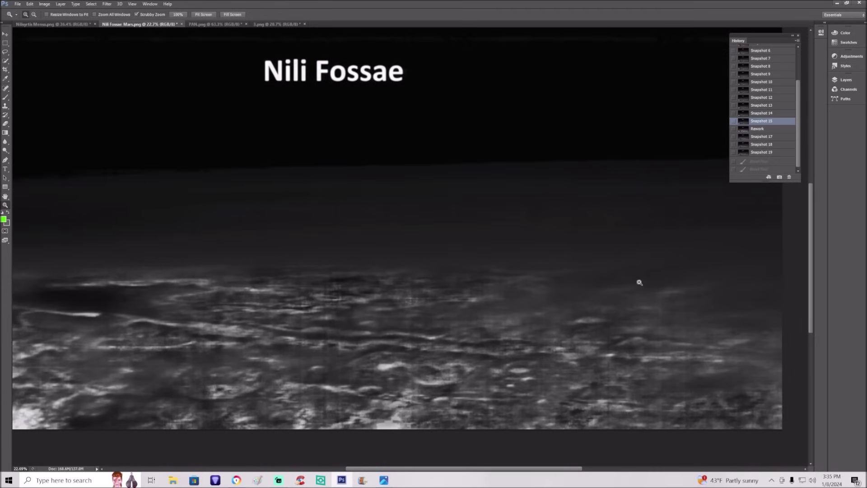
pyautogui.click(7, 98)
pyautogui.moveTo(289, 367)
pyautogui.mouseDown()
pyautogui.moveTo(248, 394)
pyautogui.moveTo(259, 427)
pyautogui.moveTo(333, 430)
pyautogui.moveTo(369, 415)
pyautogui.moveTo(375, 377)
pyautogui.moveTo(349, 359)
pyautogui.moveTo(299, 357)
pyautogui.moveTo(284, 369)
pyautogui.mouseUp()
pyautogui.moveTo(348, 369)
pyautogui.mouseDown()
pyautogui.moveTo(345, 412)
pyautogui.moveTo(334, 411)
pyautogui.moveTo(350, 411)
pyautogui.moveTo(347, 418)
pyautogui.mouseUp()
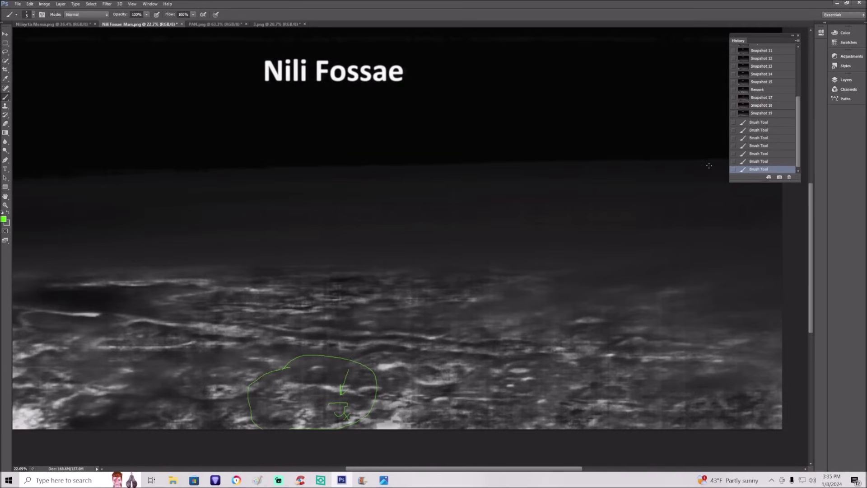
pyautogui.click(768, 81)
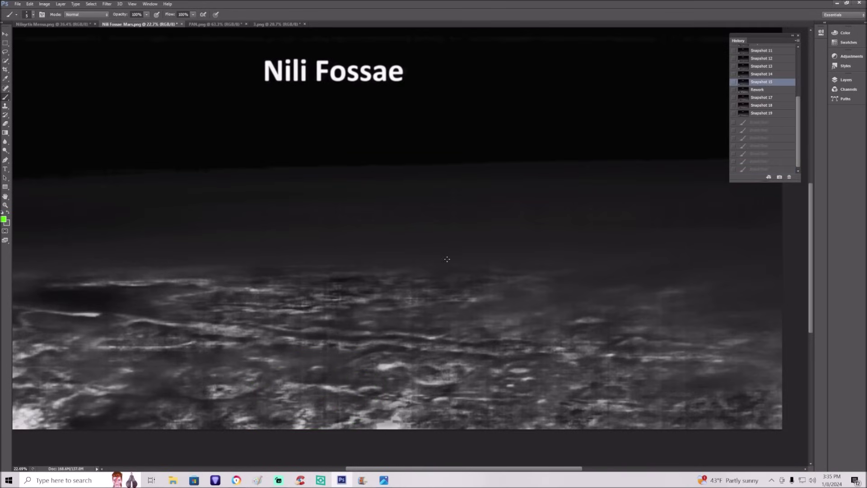
pyautogui.click(764, 114)
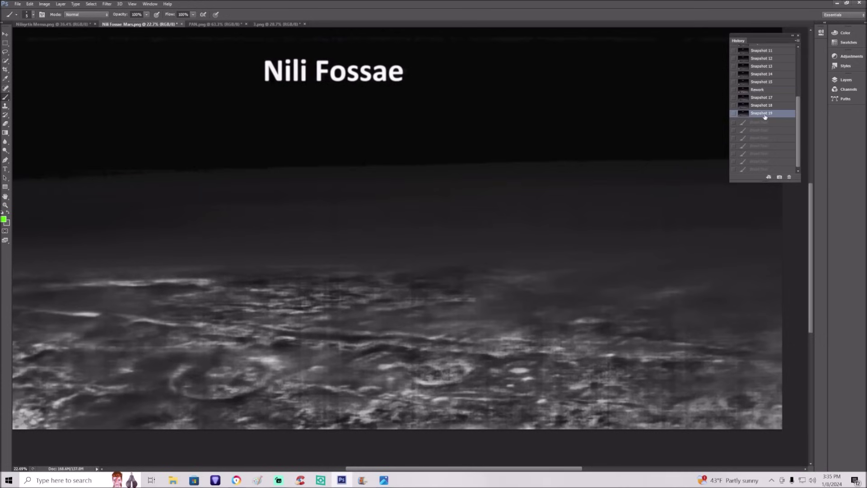
# Circle a bottom feature in green, discard it via Snapshot 15, and switch to 3.png.
pyautogui.moveTo(324, 397)
pyautogui.mouseDown()
pyautogui.moveTo(352, 420)
pyautogui.moveTo(335, 393)
pyautogui.mouseUp()
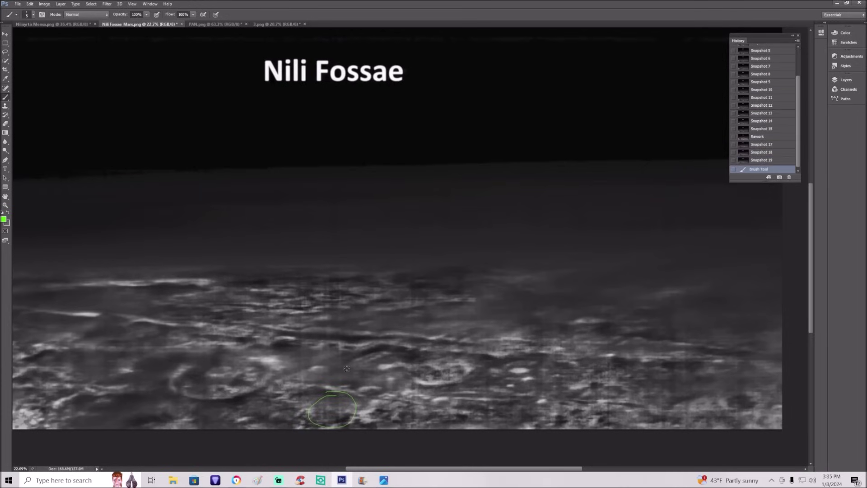
pyautogui.click(785, 131)
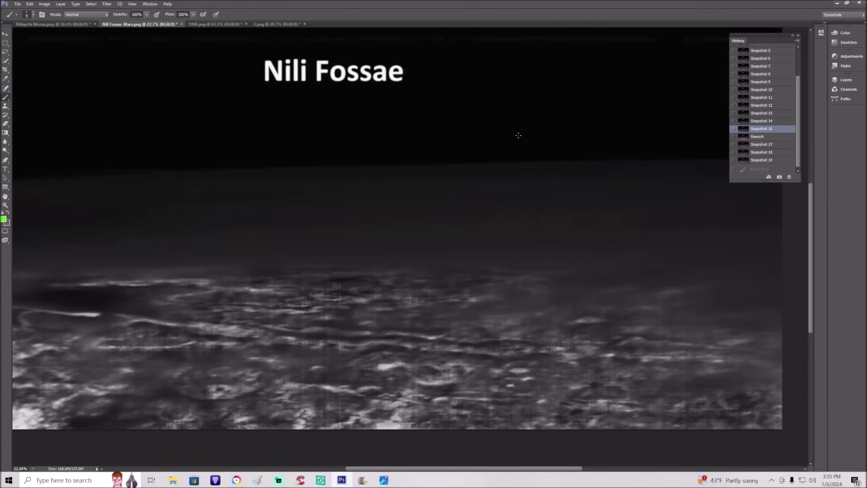
pyautogui.click(287, 24)
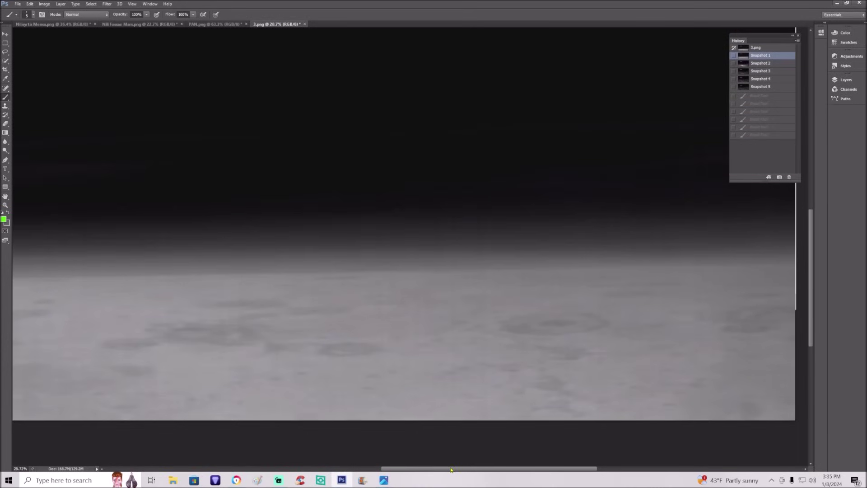
# Fit 3.png in the window and compare its Snapshot 2 and Snapshot 3 versions.
pyautogui.moveTo(450, 469); pyautogui.dragTo(401, 471)
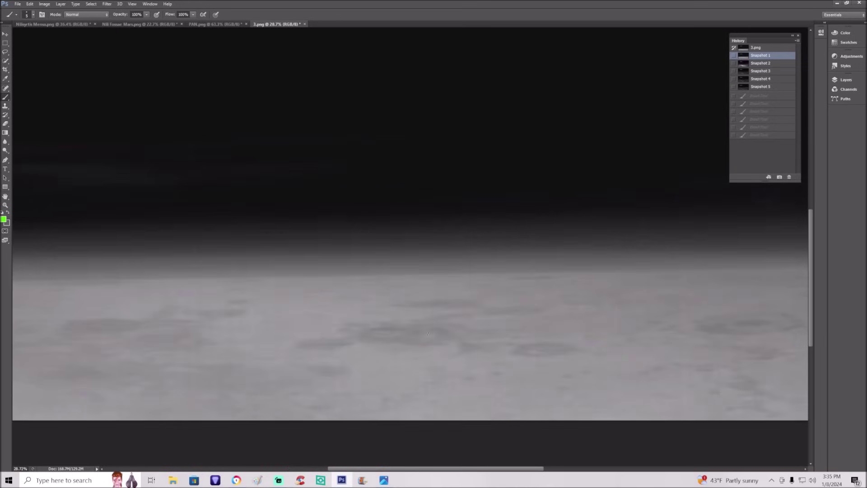
pyautogui.scroll(5, 439, 325)
pyautogui.scroll(-3, 439, 325)
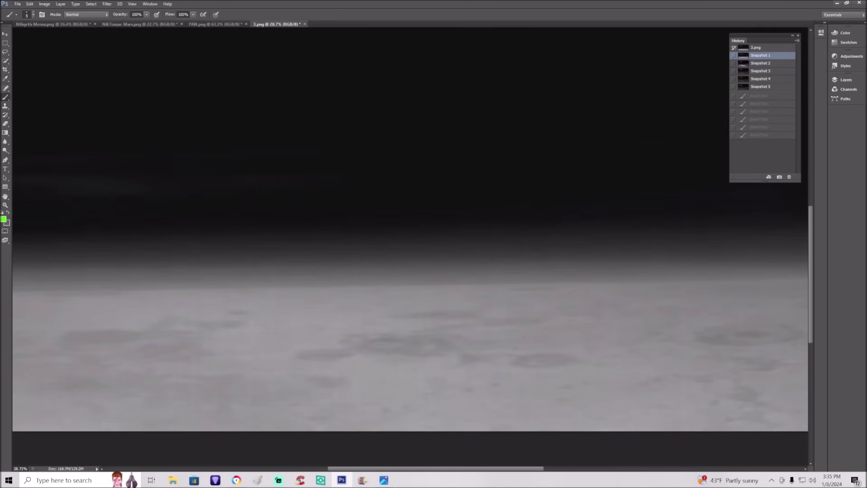
pyautogui.click(5, 205)
pyautogui.hotkey('ctrl', '0')
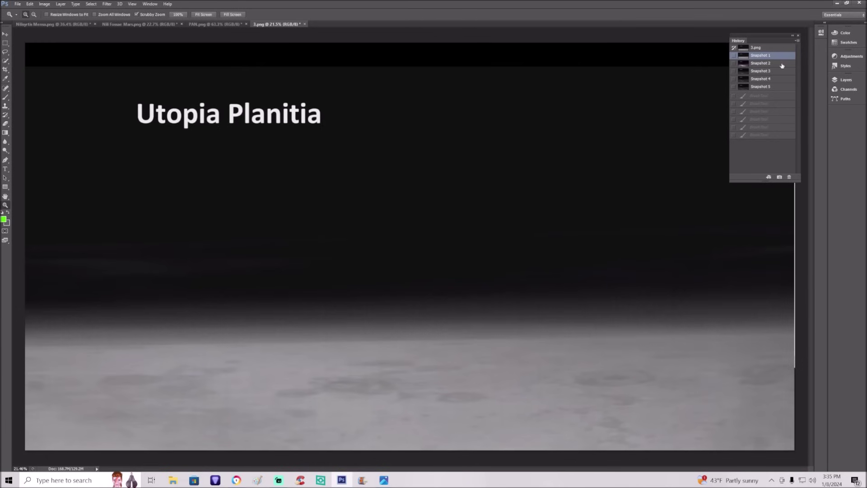
pyautogui.click(783, 66)
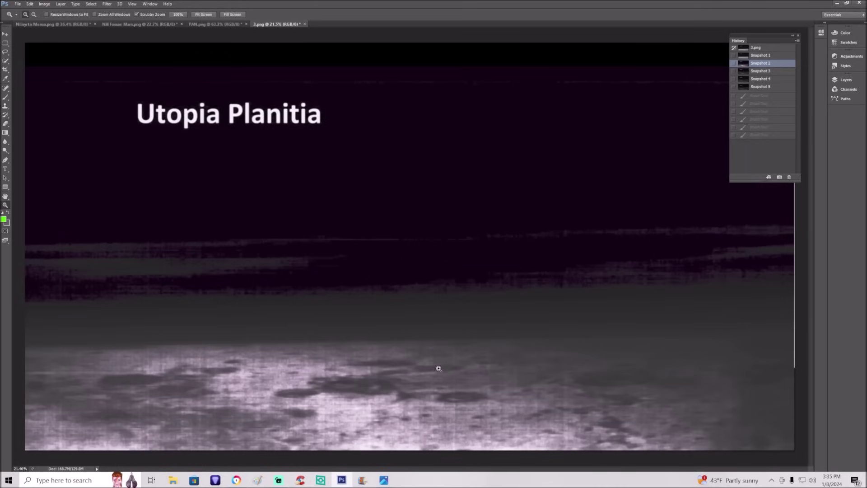
pyautogui.click(779, 72)
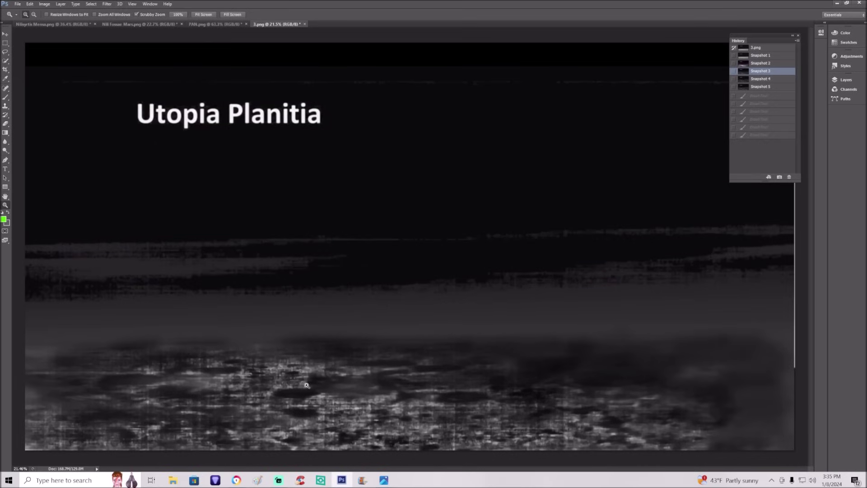
# Paint two crossing green strokes and an arc, then discard them with Snapshot 5.
pyautogui.click(6, 97)
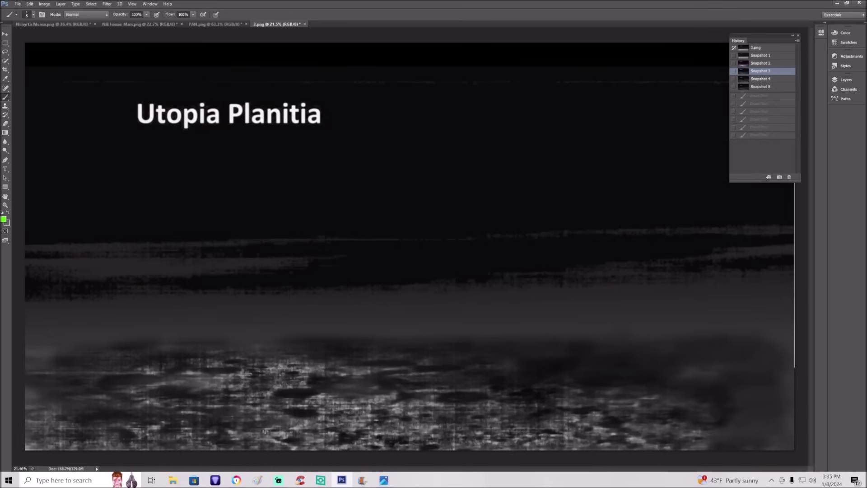
pyautogui.moveTo(207, 383); pyautogui.dragTo(492, 438)
pyautogui.moveTo(549, 374)
pyautogui.mouseDown()
pyautogui.moveTo(331, 429)
pyautogui.moveTo(232, 444)
pyautogui.mouseUp()
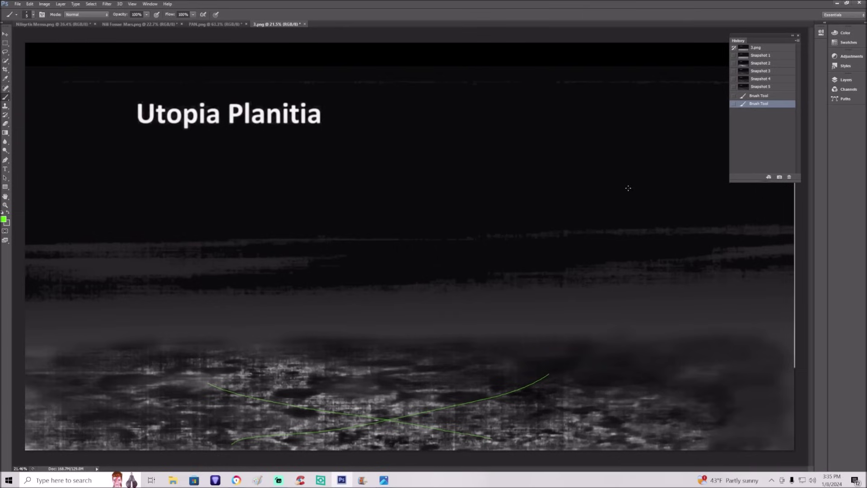
pyautogui.moveTo(556, 452)
pyautogui.mouseDown()
pyautogui.moveTo(553, 409)
pyautogui.moveTo(574, 362)
pyautogui.moveTo(631, 326)
pyautogui.moveTo(729, 314)
pyautogui.moveTo(784, 356)
pyautogui.mouseUp()
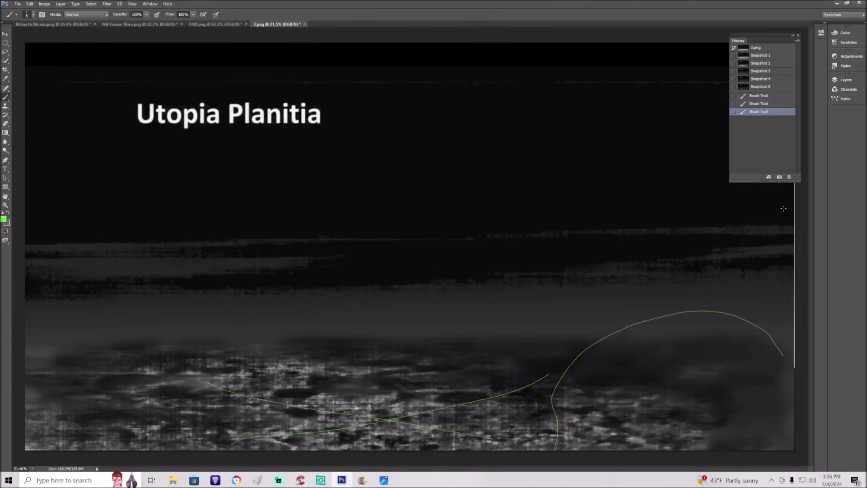
pyautogui.click(782, 89)
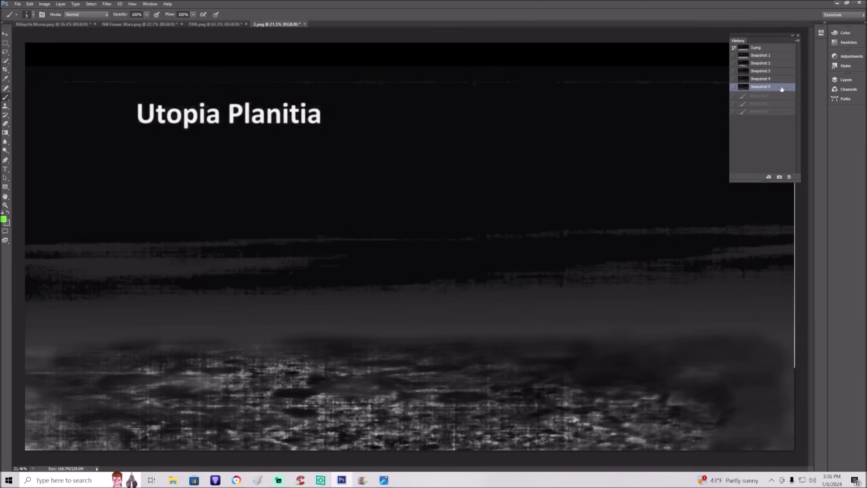
pyautogui.click(5, 205)
pyautogui.moveTo(574, 424); pyautogui.dragTo(583, 411)
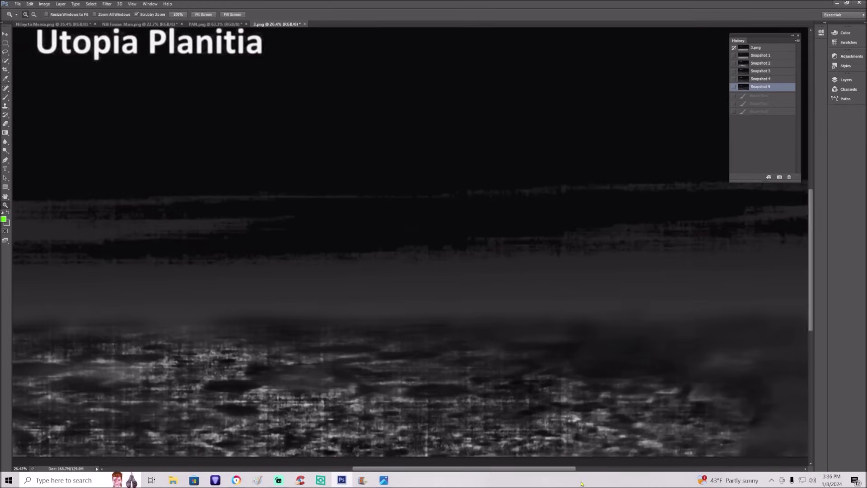
# Outline the lower-right terrain with a green loop, then zoom out to the whole image.
pyautogui.moveTo(571, 470); pyautogui.dragTo(624, 470)
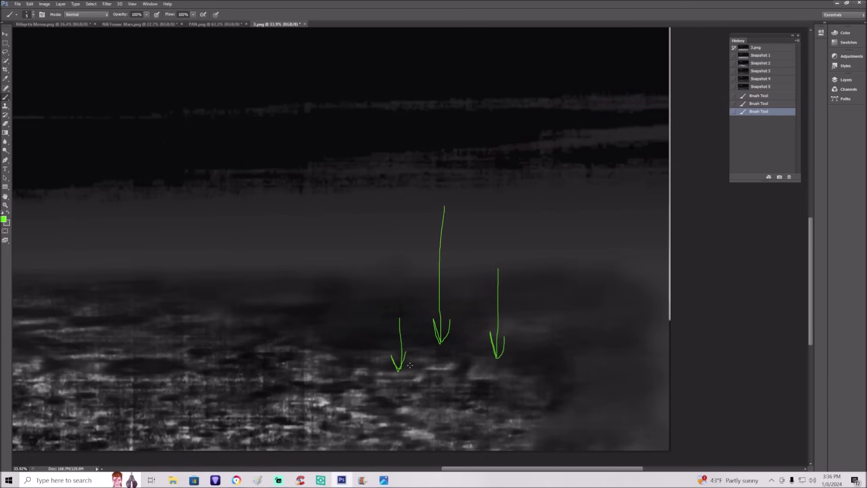
pyautogui.moveTo(381, 351)
pyautogui.mouseDown()
pyautogui.moveTo(284, 359)
pyautogui.moveTo(265, 399)
pyautogui.moveTo(266, 433)
pyautogui.moveTo(285, 455)
pyautogui.moveTo(511, 448)
pyautogui.moveTo(578, 397)
pyautogui.moveTo(491, 338)
pyautogui.mouseUp()
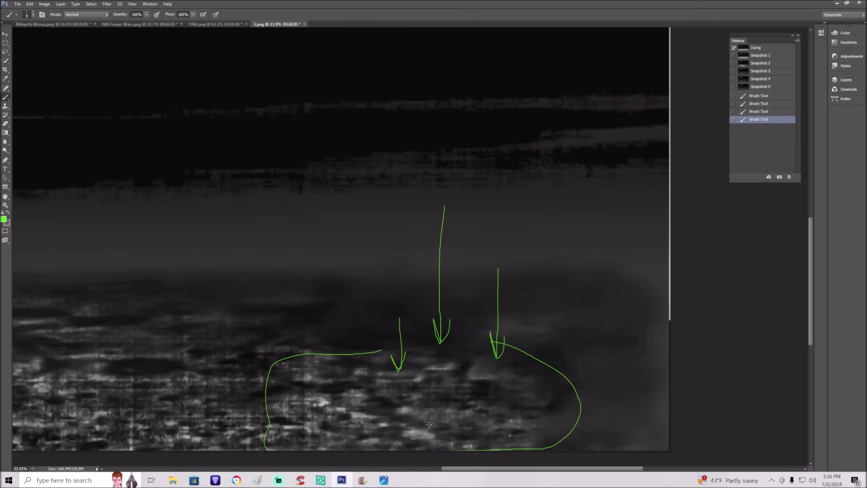
pyautogui.moveTo(473, 471); pyautogui.dragTo(428, 470)
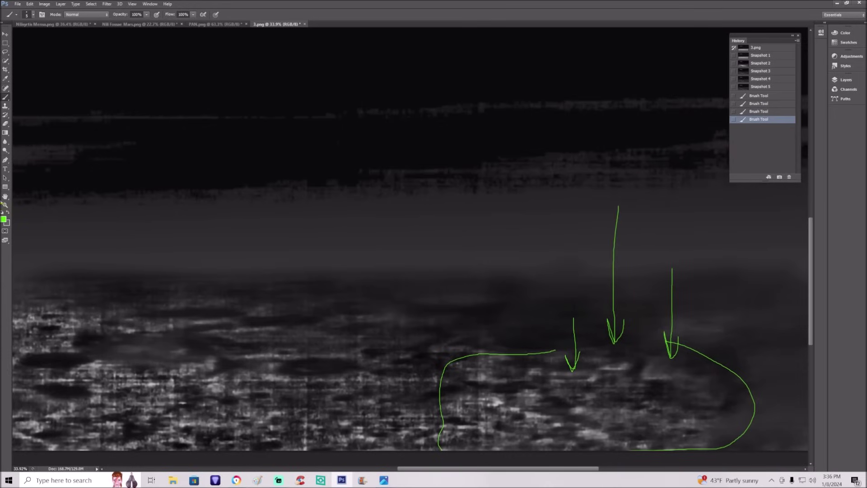
pyautogui.click(5, 205)
pyautogui.moveTo(253, 240); pyautogui.dragTo(179, 221)
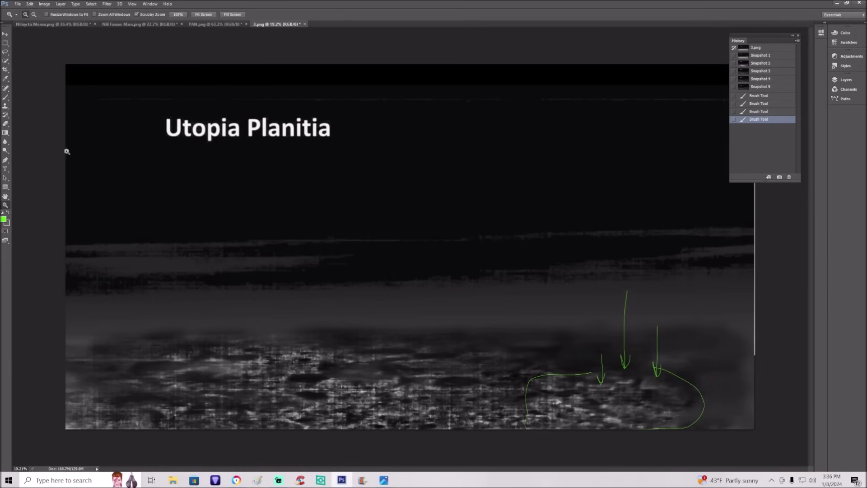
# Paint two crossing green lines across the lower terrain and zoom into the right area.
pyautogui.click(5, 97)
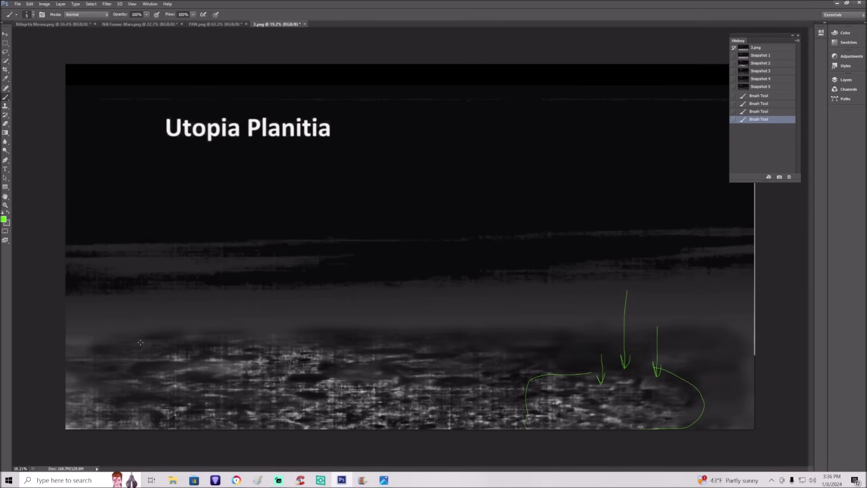
pyautogui.moveTo(140, 343); pyautogui.dragTo(392, 428)
pyautogui.moveTo(189, 421)
pyautogui.mouseDown()
pyautogui.moveTo(364, 387)
pyautogui.moveTo(470, 352)
pyautogui.mouseUp()
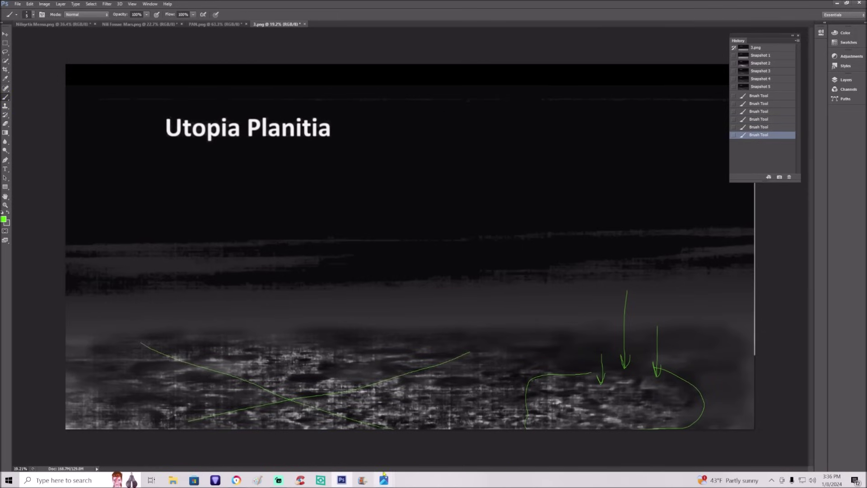
pyautogui.click(5, 204)
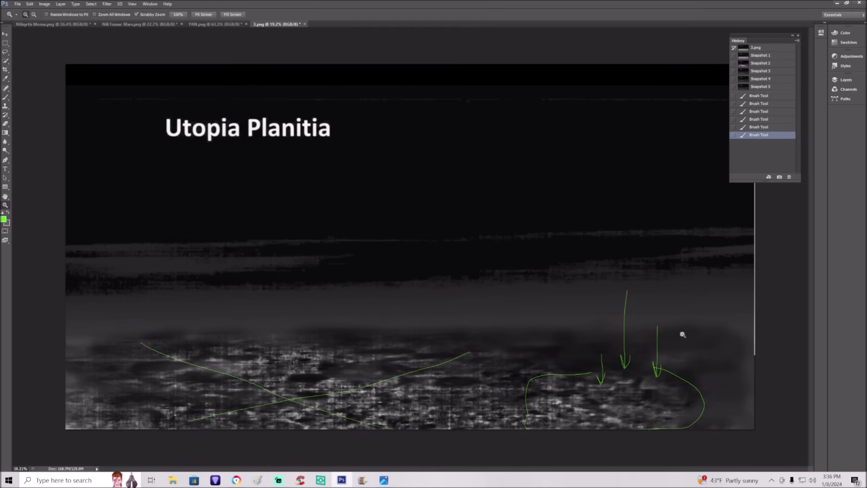
pyautogui.moveTo(681, 333); pyautogui.dragTo(695, 428)
pyautogui.scroll(-2, 700, 422)
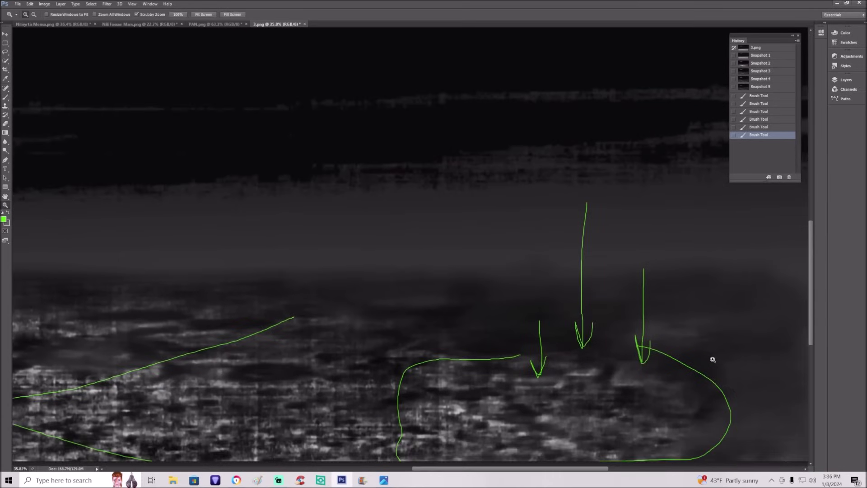
pyautogui.moveTo(714, 359); pyautogui.dragTo(707, 364)
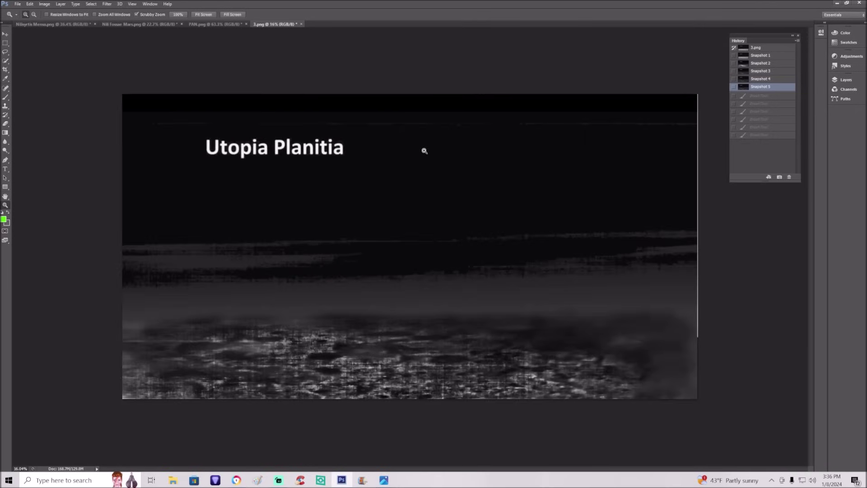
# View the Nilisyrtis Mensa and Nili Fossae images, then zoom into the PAN.png panorama.
pyautogui.click(79, 25)
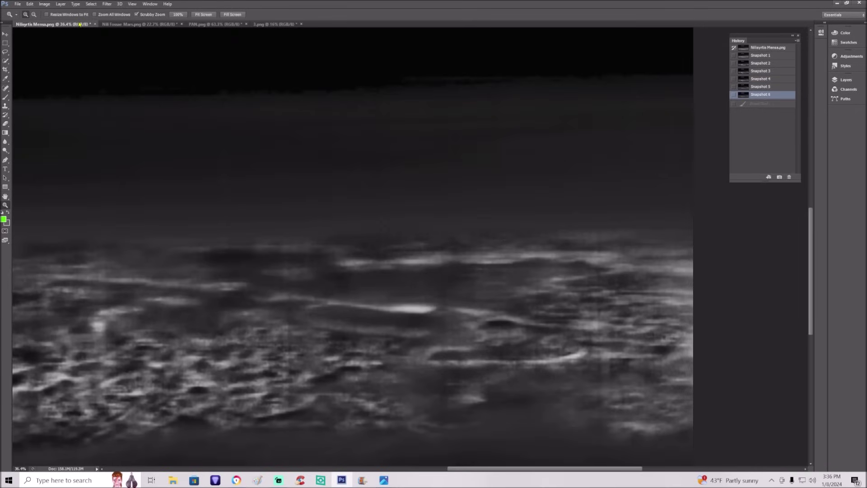
pyautogui.click(112, 24)
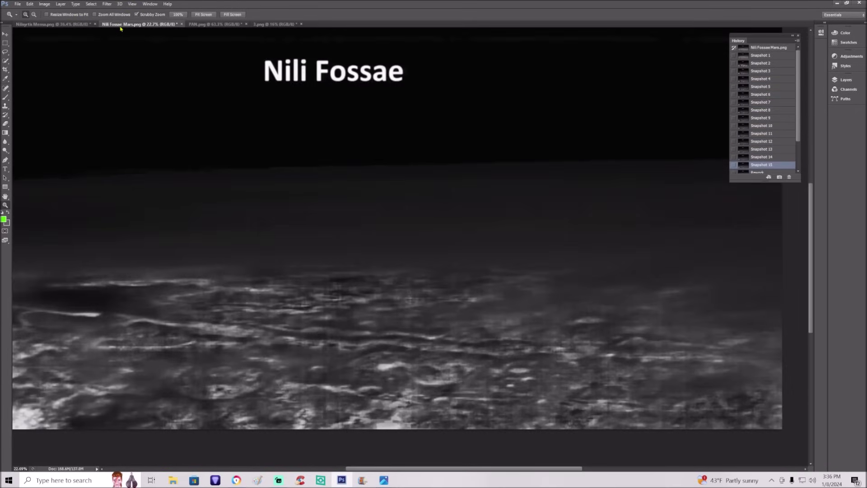
pyautogui.click(200, 24)
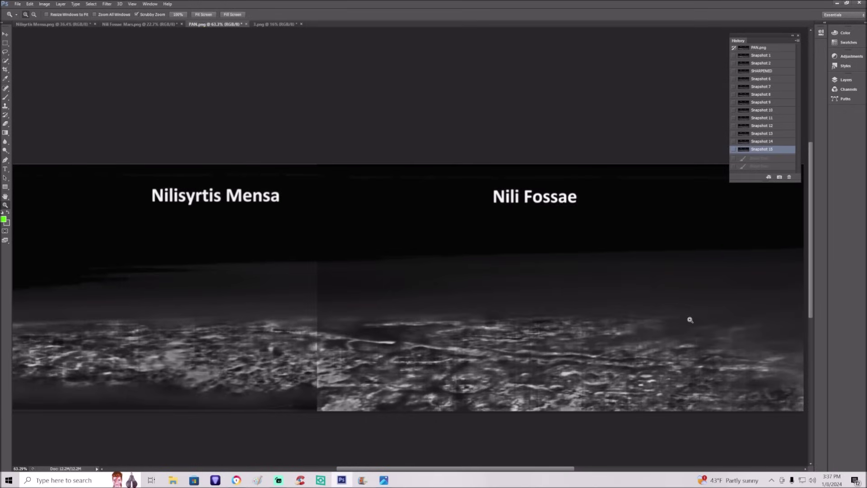
pyautogui.click(573, 341)
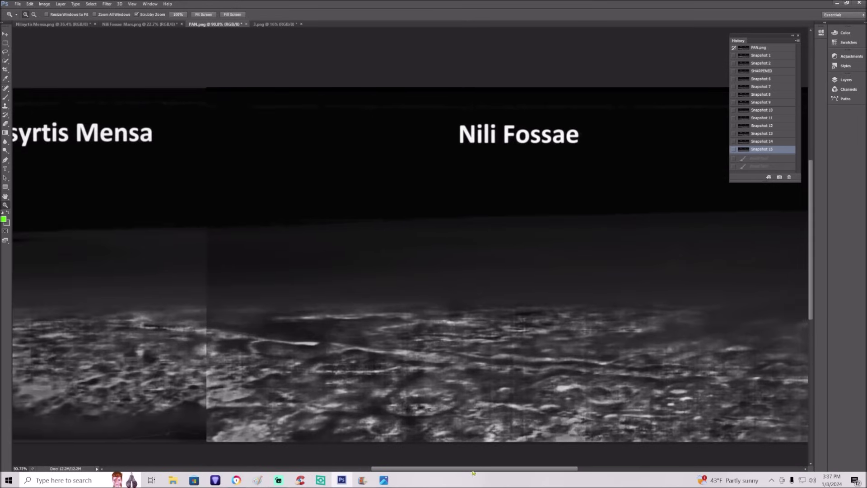
pyautogui.moveTo(474, 469); pyautogui.dragTo(366, 478)
# Zoom into the Nilisyrtis Mensa panel and sketch a green outline with three green arrows.
pyautogui.moveTo(353, 441); pyautogui.dragTo(389, 440)
pyautogui.hscroll(-3, 312, 273)
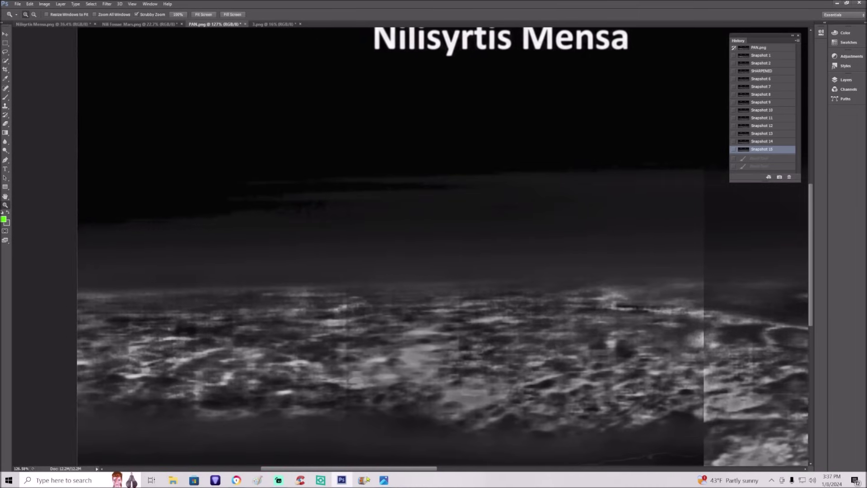
pyautogui.click(5, 96)
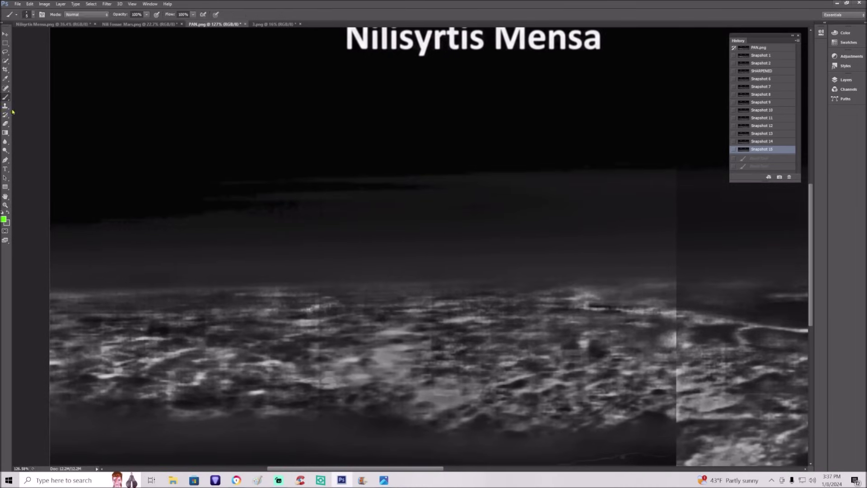
pyautogui.moveTo(59, 310)
pyautogui.mouseDown()
pyautogui.moveTo(284, 280)
pyautogui.moveTo(373, 289)
pyautogui.moveTo(374, 325)
pyautogui.moveTo(290, 366)
pyautogui.moveTo(223, 426)
pyautogui.moveTo(71, 434)
pyautogui.moveTo(50, 423)
pyautogui.mouseUp()
pyautogui.moveTo(121, 416)
pyautogui.mouseDown()
pyautogui.moveTo(135, 396)
pyautogui.moveTo(146, 402)
pyautogui.mouseUp()
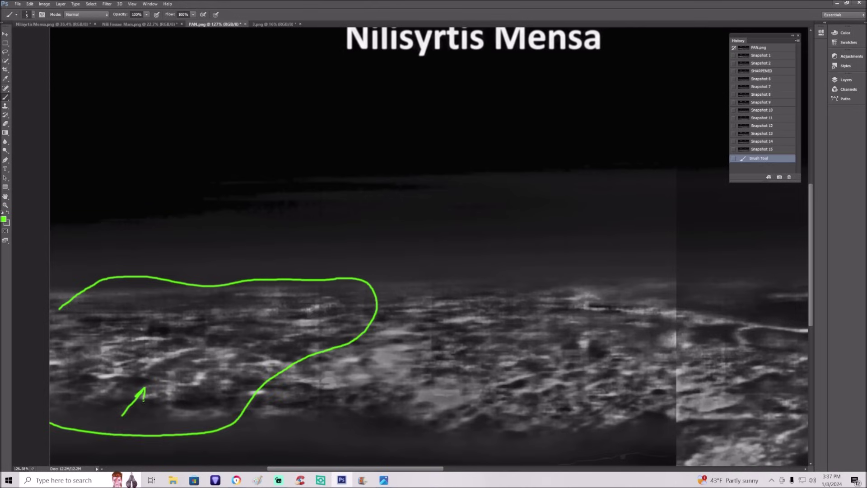
pyautogui.moveTo(195, 262)
pyautogui.mouseDown()
pyautogui.moveTo(195, 302)
pyautogui.moveTo(189, 294)
pyautogui.moveTo(205, 294)
pyautogui.mouseUp()
pyautogui.moveTo(309, 250)
pyautogui.mouseDown()
pyautogui.moveTo(303, 312)
pyautogui.moveTo(315, 296)
pyautogui.mouseUp()
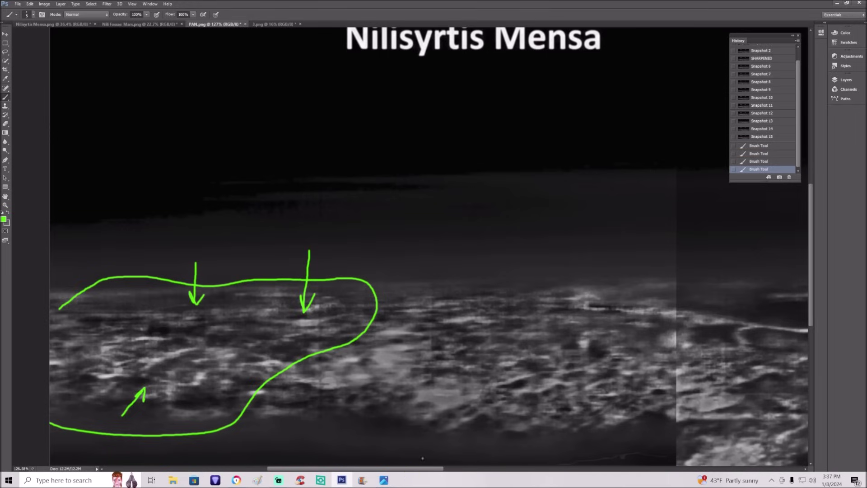
# Revert to Snapshot 15, then circle a terrain patch in green with an arrow pointing to it.
pyautogui.click(784, 136)
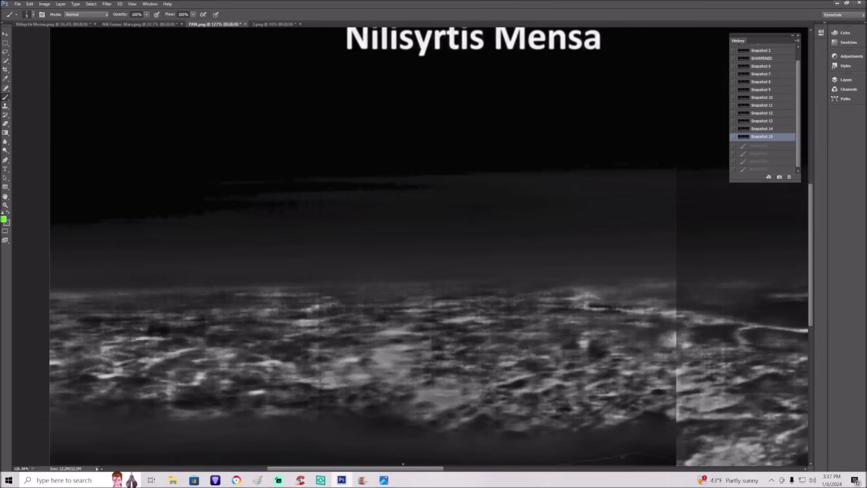
pyautogui.moveTo(402, 470); pyautogui.dragTo(448, 469)
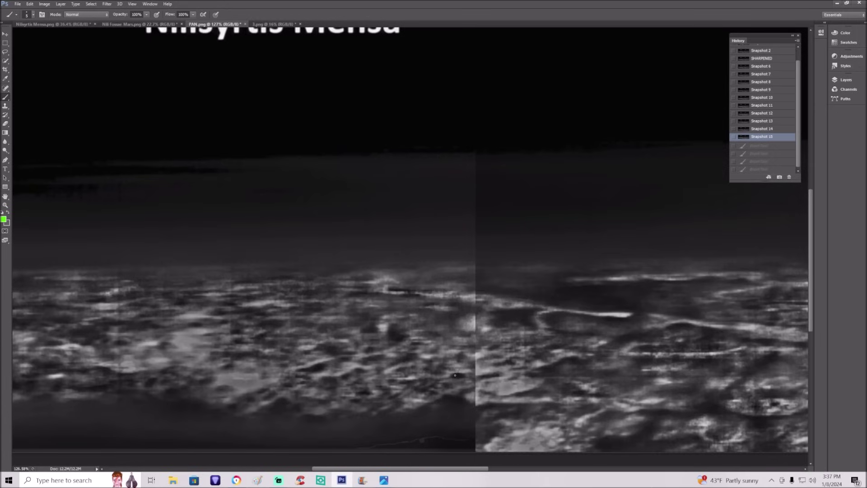
pyautogui.moveTo(306, 292)
pyautogui.mouseDown()
pyautogui.moveTo(223, 313)
pyautogui.moveTo(231, 381)
pyautogui.moveTo(325, 377)
pyautogui.moveTo(340, 297)
pyautogui.moveTo(301, 284)
pyautogui.mouseUp()
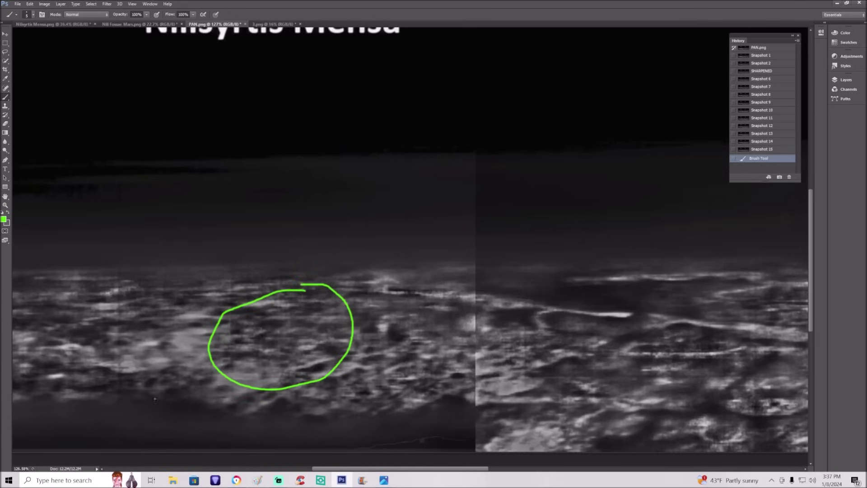
pyautogui.moveTo(267, 436)
pyautogui.mouseDown()
pyautogui.moveTo(337, 398)
pyautogui.moveTo(340, 405)
pyautogui.mouseUp()
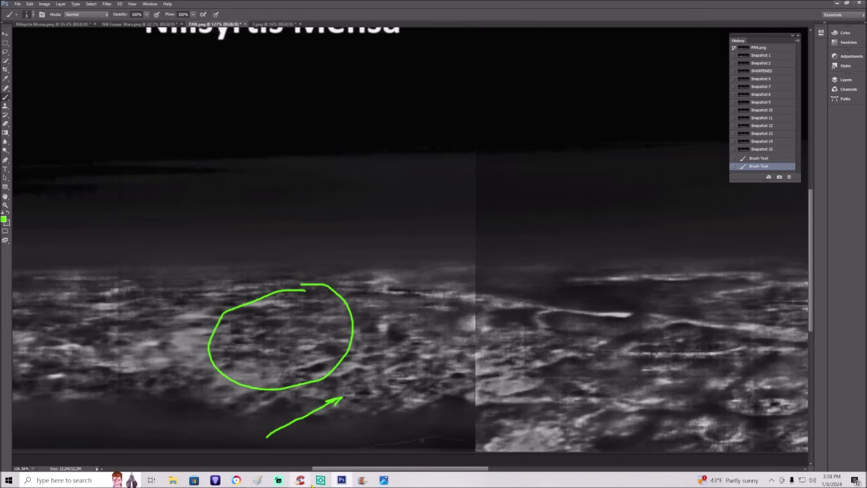
# Scroll across to Nili Fossae and sketch two green loops around terrain patches.
pyautogui.moveTo(379, 468); pyautogui.dragTo(433, 471)
pyautogui.moveTo(445, 314)
pyautogui.mouseDown()
pyautogui.moveTo(393, 317)
pyautogui.moveTo(365, 348)
pyautogui.moveTo(487, 375)
pyautogui.moveTo(534, 334)
pyautogui.moveTo(423, 309)
pyautogui.mouseUp()
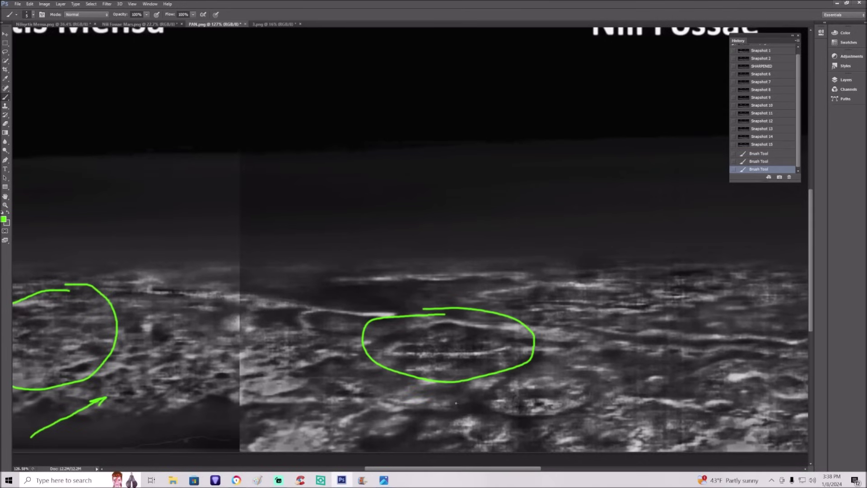
pyautogui.moveTo(474, 470); pyautogui.dragTo(490, 470)
pyautogui.moveTo(406, 410)
pyautogui.mouseDown()
pyautogui.moveTo(378, 420)
pyautogui.moveTo(376, 446)
pyautogui.moveTo(423, 458)
pyautogui.moveTo(460, 446)
pyautogui.moveTo(443, 420)
pyautogui.moveTo(391, 412)
pyautogui.mouseUp()
pyautogui.moveTo(454, 387)
pyautogui.mouseDown()
pyautogui.moveTo(423, 390)
pyautogui.moveTo(404, 407)
pyautogui.moveTo(456, 428)
pyautogui.moveTo(513, 421)
pyautogui.moveTo(531, 377)
pyautogui.moveTo(483, 368)
pyautogui.moveTo(435, 385)
pyautogui.mouseUp()
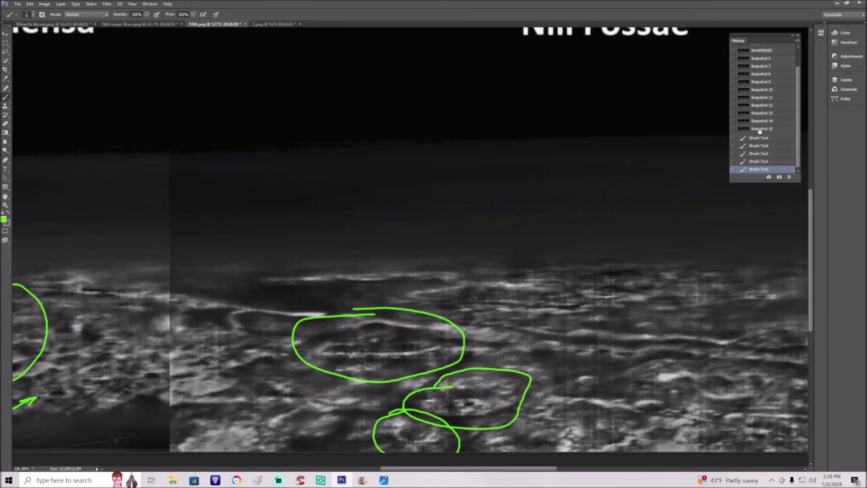
# Revert to Snapshot 15, then outline a Nili Fossae feature and add two green arrows.
pyautogui.click(754, 130)
pyautogui.moveTo(501, 469); pyautogui.dragTo(515, 460)
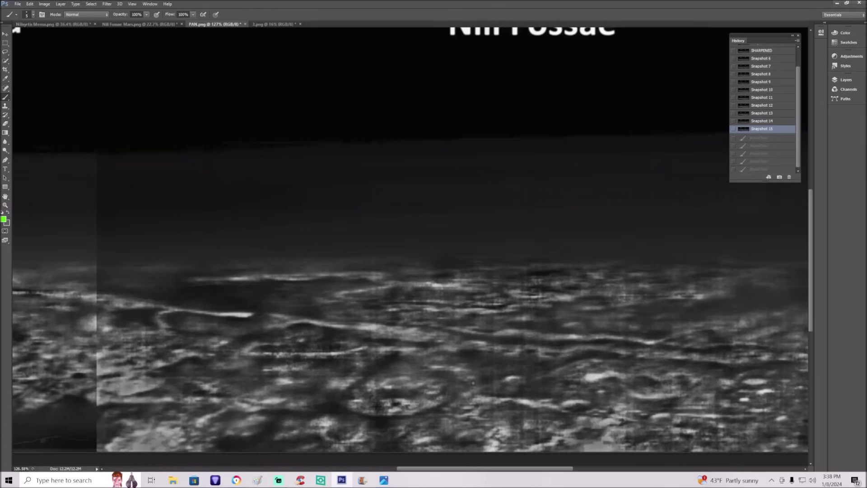
pyautogui.moveTo(428, 358)
pyautogui.mouseDown()
pyautogui.moveTo(478, 367)
pyautogui.moveTo(497, 401)
pyautogui.moveTo(495, 422)
pyautogui.moveTo(460, 428)
pyautogui.moveTo(423, 404)
pyautogui.mouseUp()
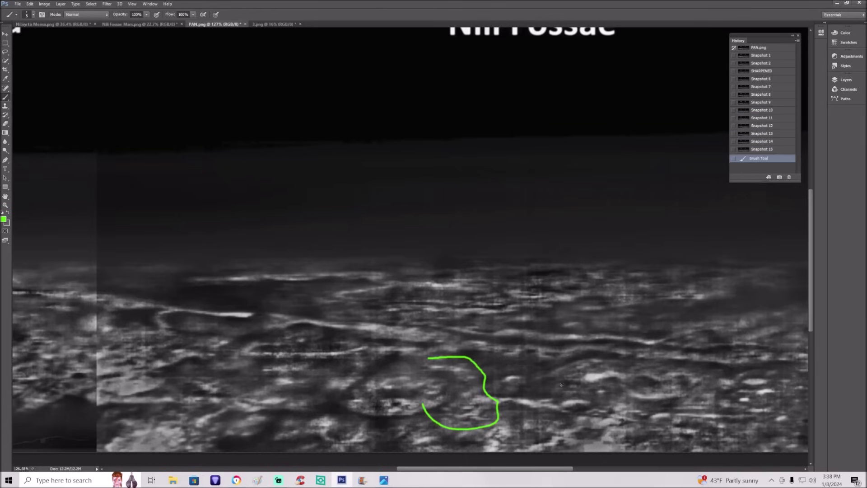
pyautogui.moveTo(562, 384)
pyautogui.mouseDown()
pyautogui.moveTo(541, 414)
pyautogui.moveTo(560, 408)
pyautogui.mouseUp()
pyautogui.moveTo(529, 378)
pyautogui.mouseDown()
pyautogui.moveTo(516, 405)
pyautogui.moveTo(522, 400)
pyautogui.mouseUp()
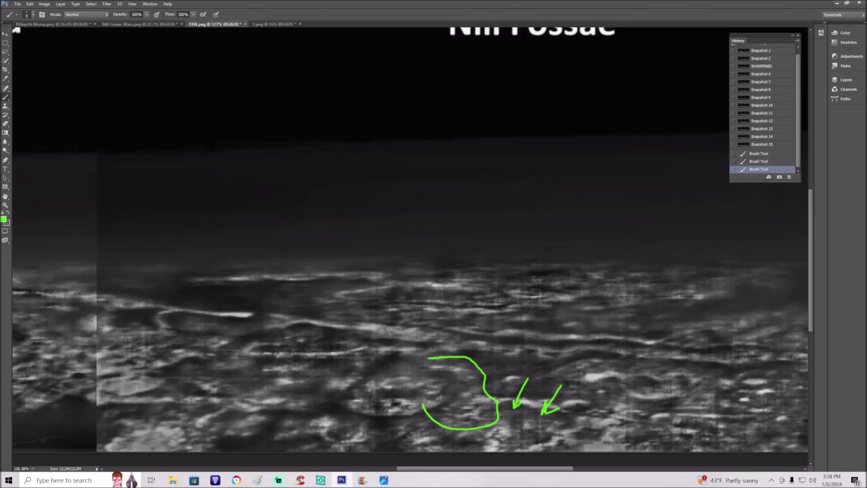
# Circle the bright crater near bottom centre, revert again, and draw a small green arrow at it.
pyautogui.moveTo(551, 473); pyautogui.dragTo(616, 475)
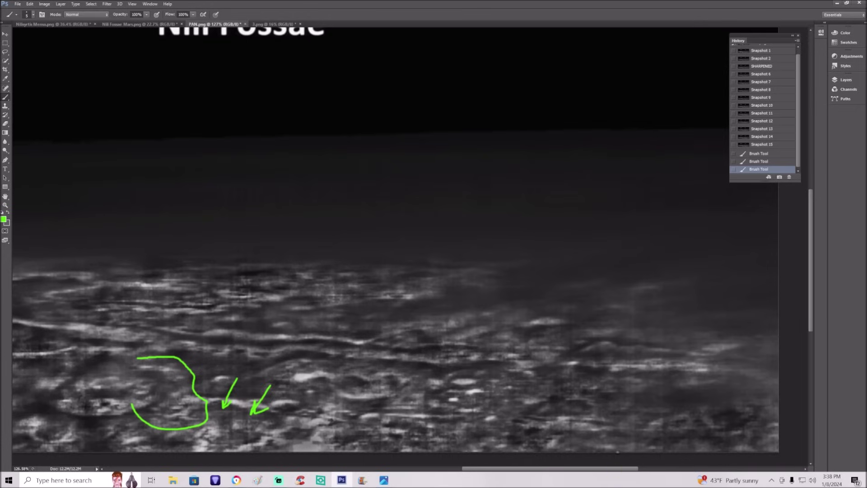
pyautogui.scroll(-1, 672, 374)
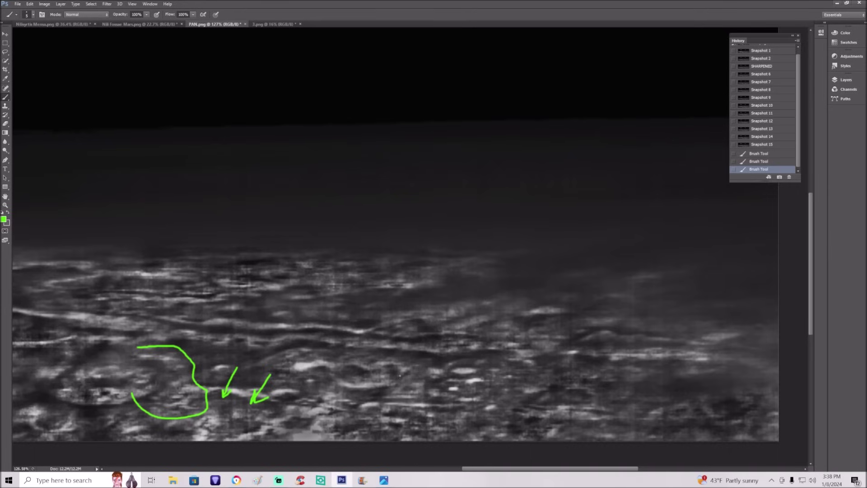
pyautogui.moveTo(410, 357)
pyautogui.mouseDown()
pyautogui.moveTo(377, 390)
pyautogui.moveTo(434, 387)
pyautogui.moveTo(417, 369)
pyautogui.moveTo(392, 392)
pyautogui.moveTo(422, 396)
pyautogui.moveTo(424, 381)
pyautogui.moveTo(409, 393)
pyautogui.moveTo(417, 394)
pyautogui.mouseUp()
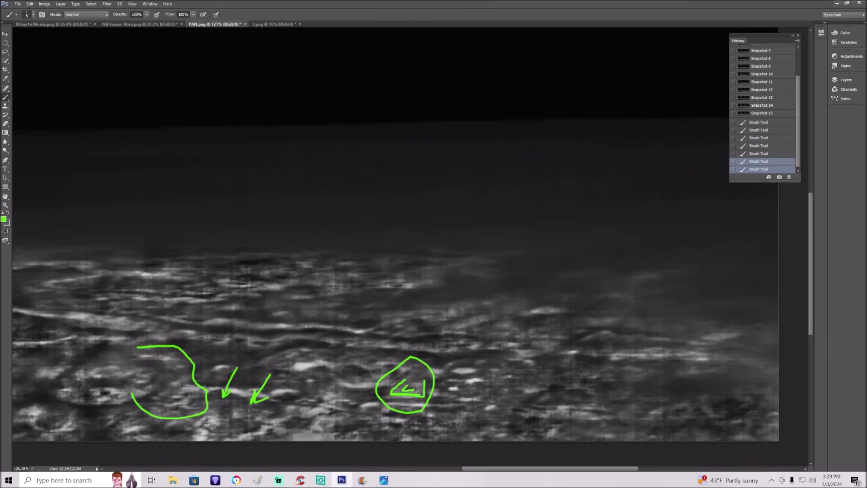
pyautogui.click(768, 114)
pyautogui.moveTo(384, 394)
pyautogui.mouseDown()
pyautogui.moveTo(416, 400)
pyautogui.moveTo(402, 384)
pyautogui.moveTo(393, 392)
pyautogui.moveTo(420, 392)
pyautogui.mouseUp()
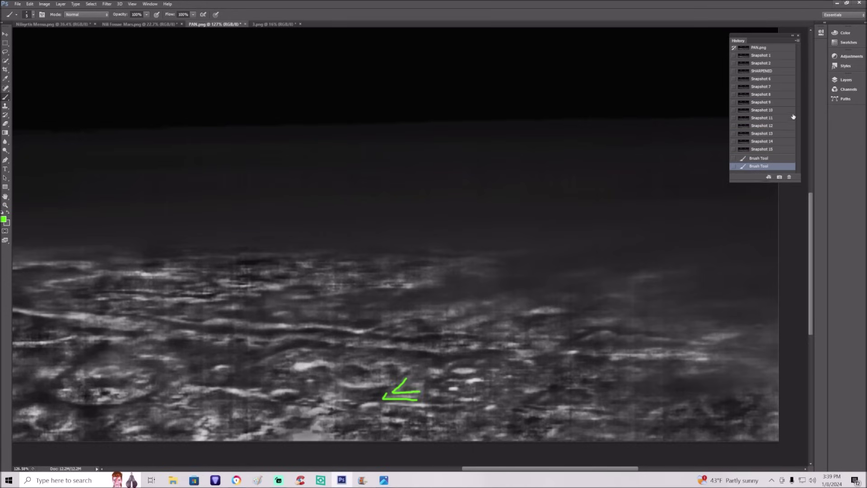
# Revert to Snapshot 15 and sketch two green loops and two small arrows near the image bottom.
pyautogui.click(787, 149)
pyautogui.scroll(-1, 451, 367)
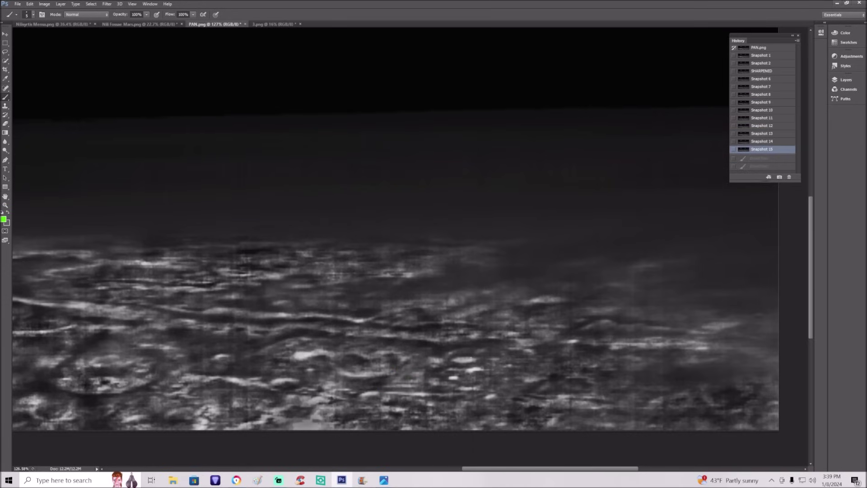
pyautogui.moveTo(447, 368)
pyautogui.mouseDown()
pyautogui.moveTo(431, 391)
pyautogui.moveTo(458, 388)
pyautogui.moveTo(432, 358)
pyautogui.mouseUp()
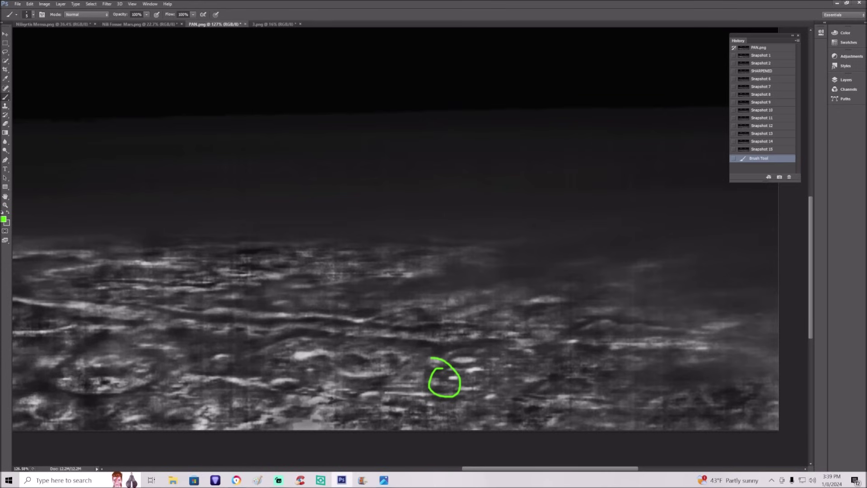
pyautogui.moveTo(326, 390)
pyautogui.mouseDown()
pyautogui.moveTo(389, 383)
pyautogui.moveTo(318, 427)
pyautogui.moveTo(361, 373)
pyautogui.moveTo(353, 373)
pyautogui.mouseUp()
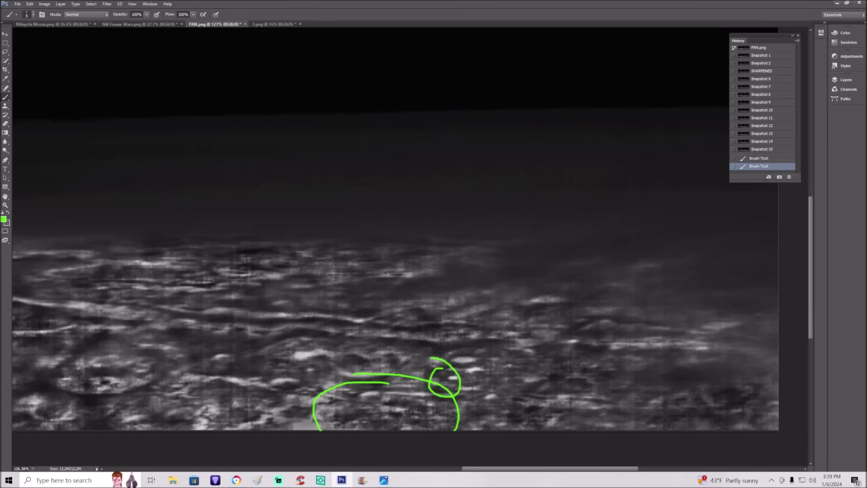
pyautogui.moveTo(337, 430); pyautogui.dragTo(347, 424)
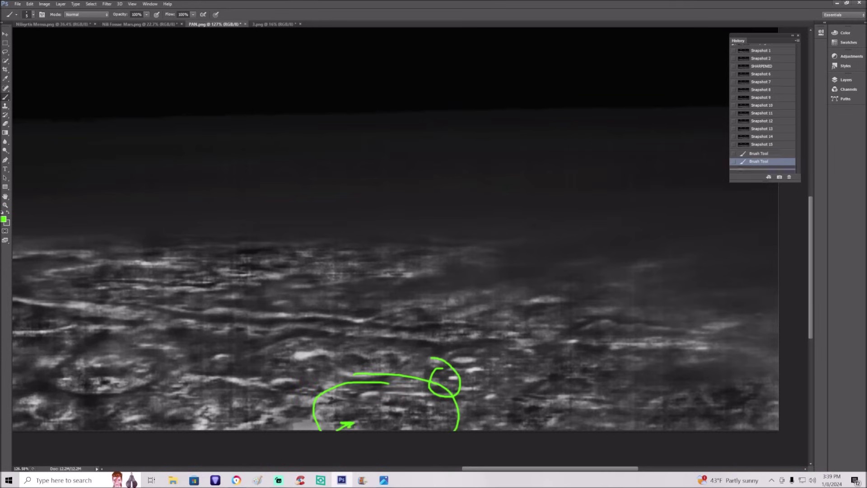
pyautogui.moveTo(409, 427)
pyautogui.mouseDown()
pyautogui.moveTo(357, 409)
pyautogui.moveTo(358, 416)
pyautogui.mouseUp()
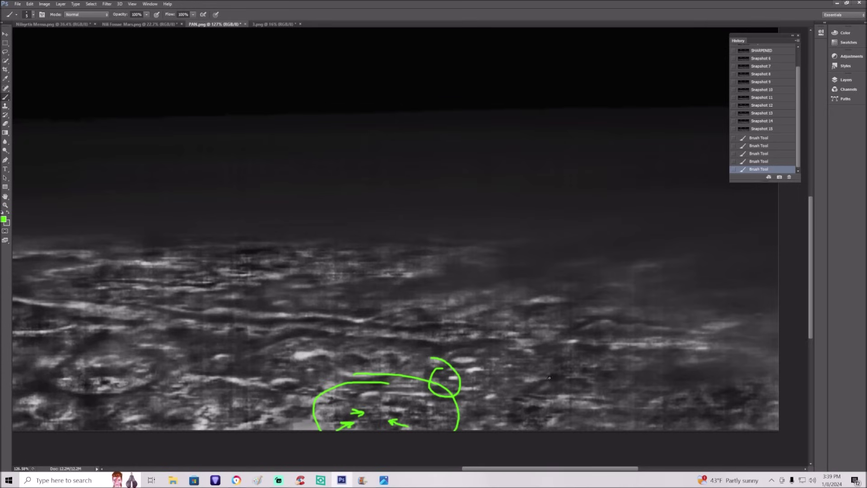
# Revert, draw green ellipses around two adjacent regions, zoom out, then revert to Snapshot 15.
pyautogui.click(763, 129)
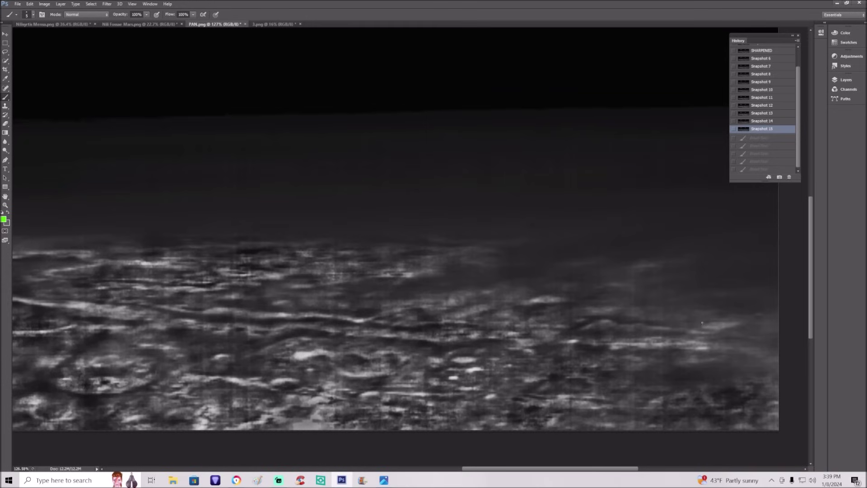
pyautogui.moveTo(533, 270)
pyautogui.mouseDown()
pyautogui.moveTo(410, 272)
pyautogui.moveTo(335, 295)
pyautogui.moveTo(339, 333)
pyautogui.moveTo(451, 362)
pyautogui.moveTo(602, 348)
pyautogui.moveTo(580, 282)
pyautogui.moveTo(534, 273)
pyautogui.mouseUp()
pyautogui.moveTo(334, 218)
pyautogui.mouseDown()
pyautogui.moveTo(114, 223)
pyautogui.moveTo(51, 250)
pyautogui.moveTo(49, 291)
pyautogui.moveTo(88, 317)
pyautogui.moveTo(140, 326)
pyautogui.moveTo(322, 312)
pyautogui.moveTo(363, 264)
pyautogui.moveTo(316, 219)
pyautogui.moveTo(334, 217)
pyautogui.mouseUp()
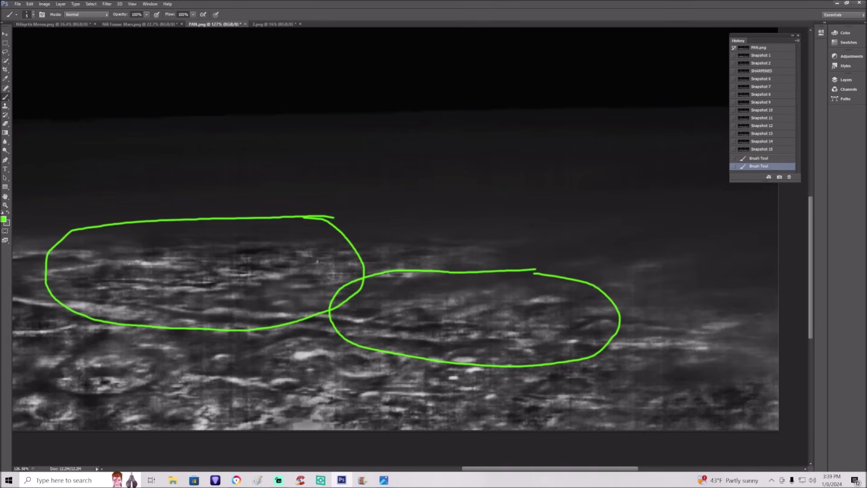
pyautogui.moveTo(472, 469); pyautogui.dragTo(436, 470)
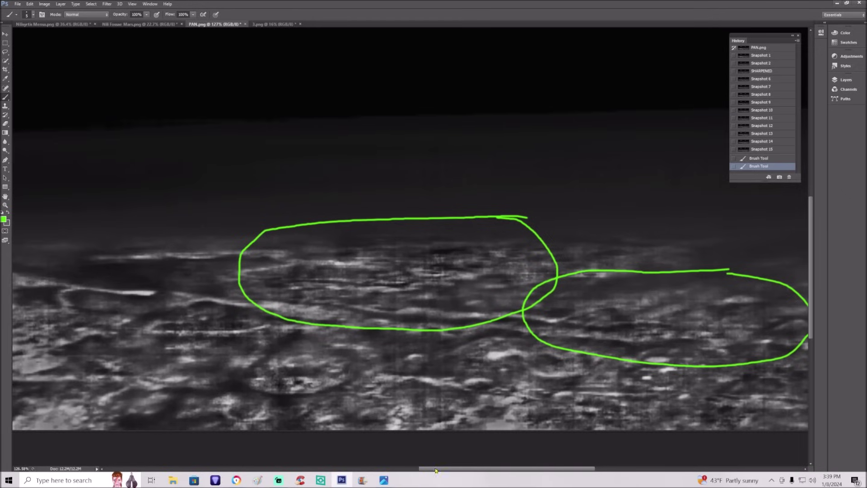
pyautogui.click(5, 205)
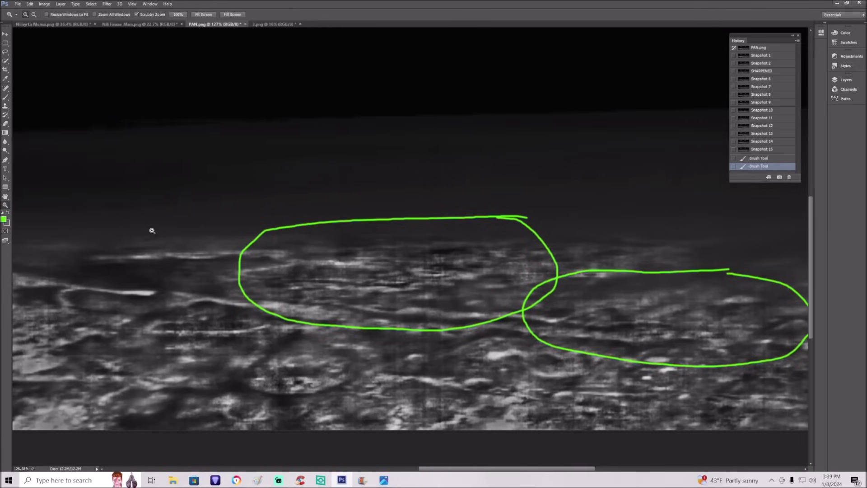
pyautogui.moveTo(152, 230)
pyautogui.mouseDown()
pyautogui.moveTo(145, 240)
pyautogui.moveTo(158, 239)
pyautogui.mouseUp()
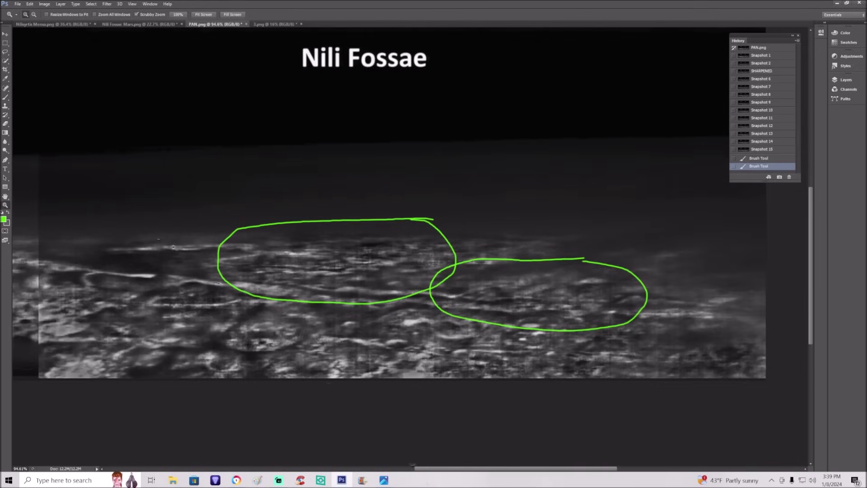
pyautogui.click(763, 149)
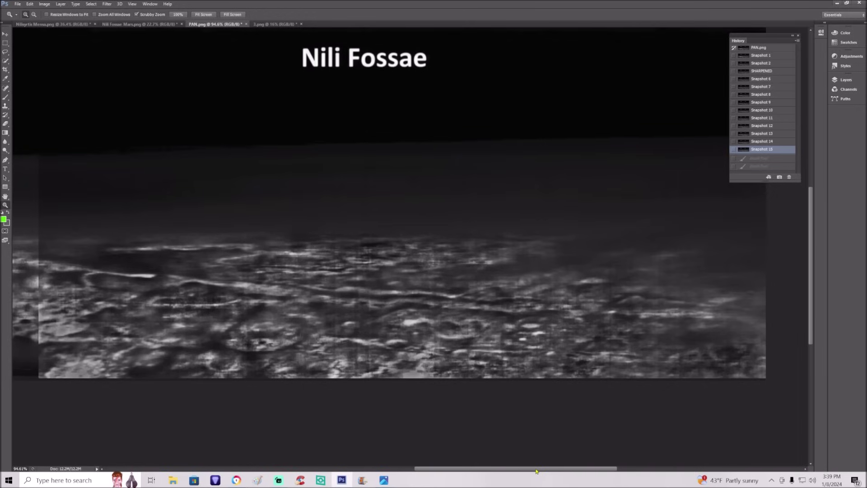
# Scroll left and zoom out until both labelled halves fit, then switch to Nilisyrtis Mensa.png.
pyautogui.scroll(3, 798, 307)
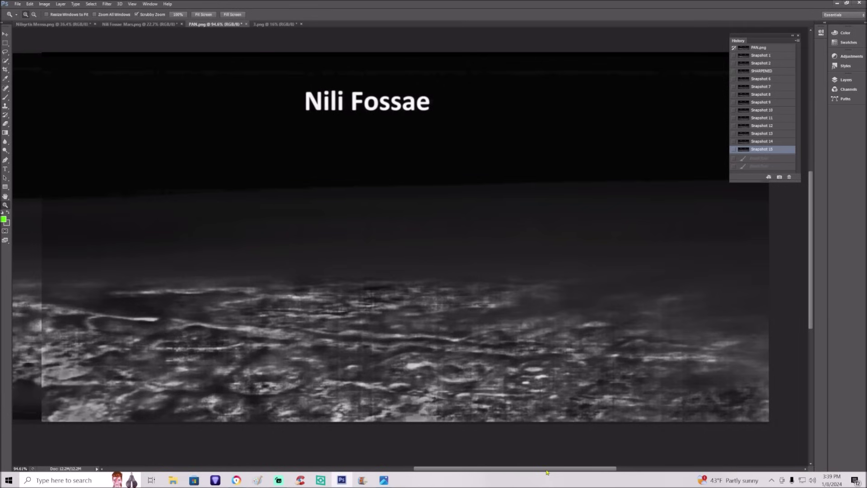
pyautogui.moveTo(546, 472); pyautogui.dragTo(424, 463)
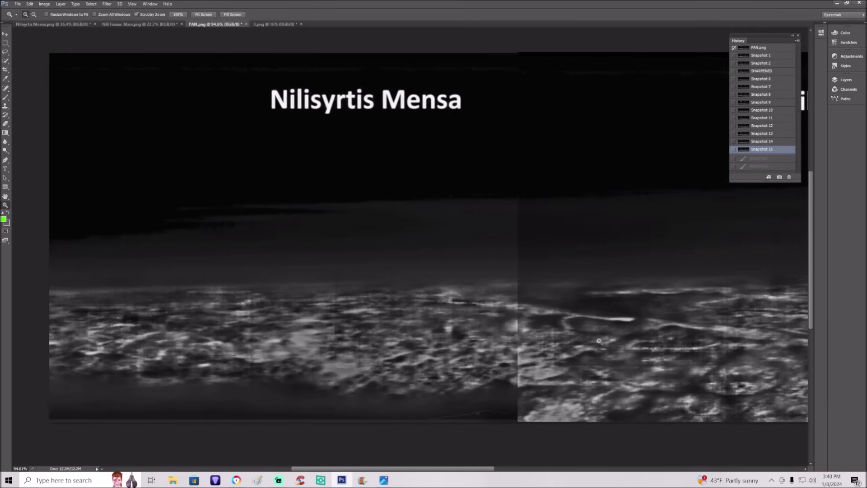
pyautogui.moveTo(601, 340); pyautogui.dragTo(583, 355)
pyautogui.moveTo(634, 303); pyautogui.dragTo(492, 445)
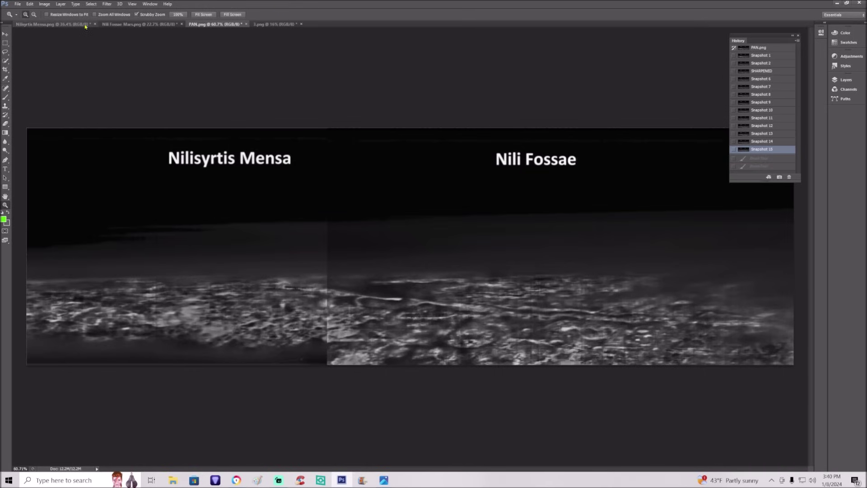
pyautogui.click(69, 27)
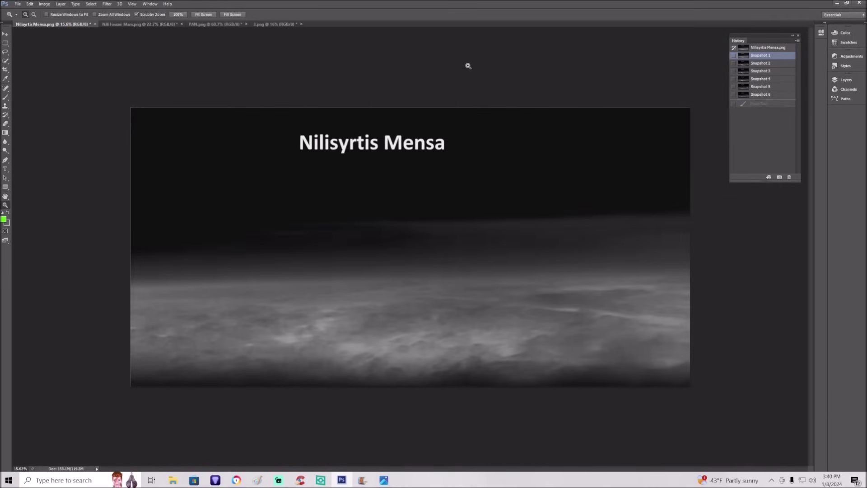
# Zoom the Nilisyrtis Mensa image and view Utopia Planitia's unprocessed Snapshot 1 original.
pyautogui.moveTo(469, 64); pyautogui.dragTo(479, 47)
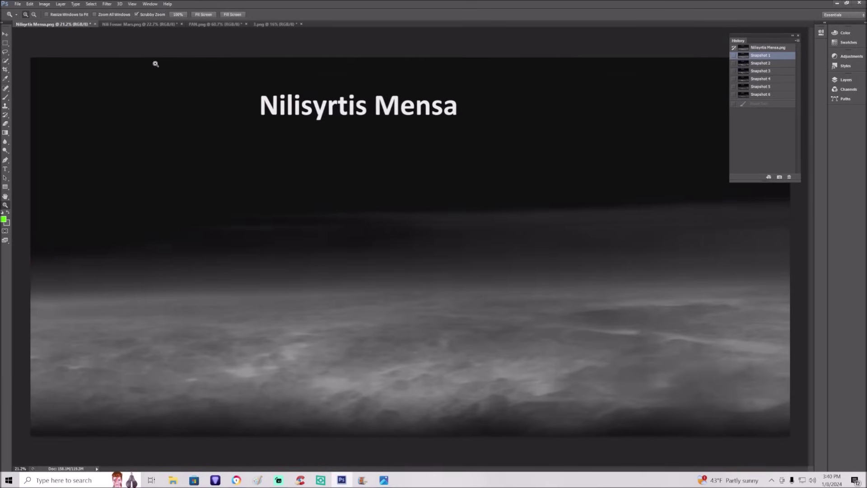
pyautogui.click(159, 25)
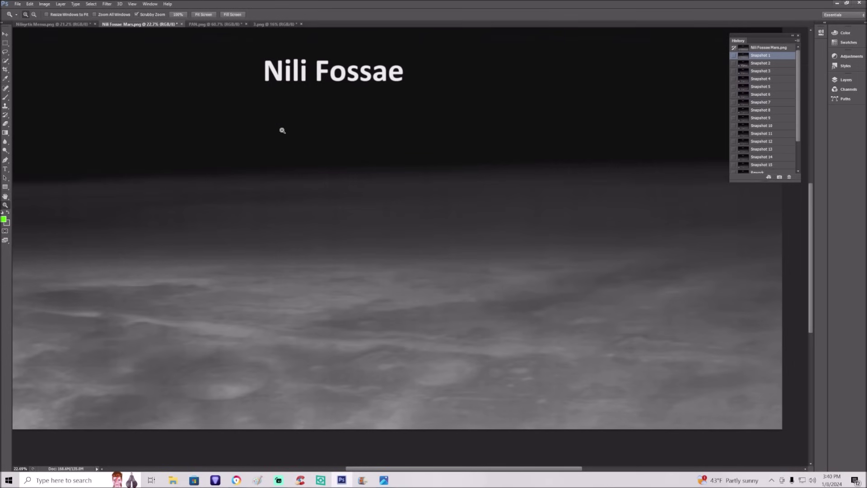
pyautogui.click(274, 24)
pyautogui.click(769, 56)
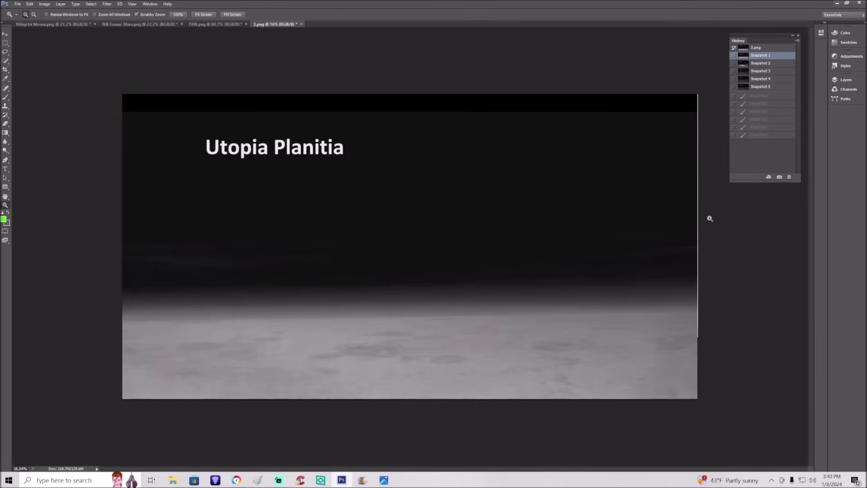
pyautogui.hotkey('ctrl', '+')
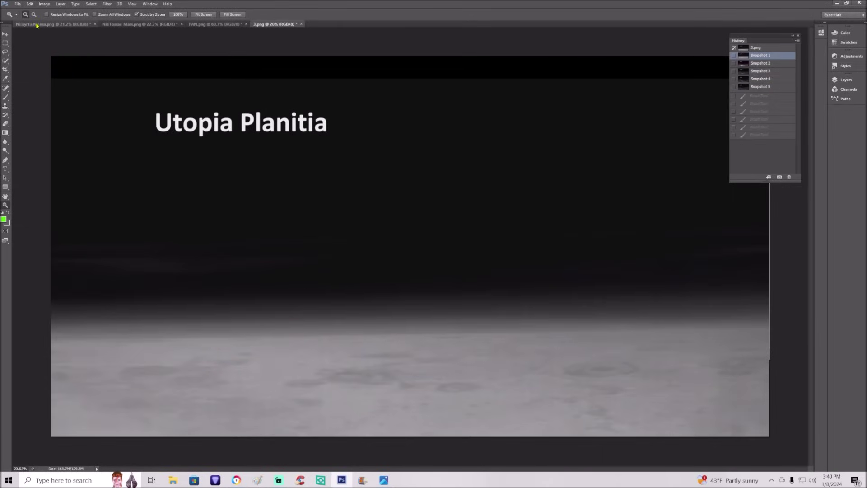
# Set Nilisyrtis Mensa, Nili Fossae and Utopia Planitia to their enhanced snapshots, then return to the panorama.
pyautogui.click(37, 24)
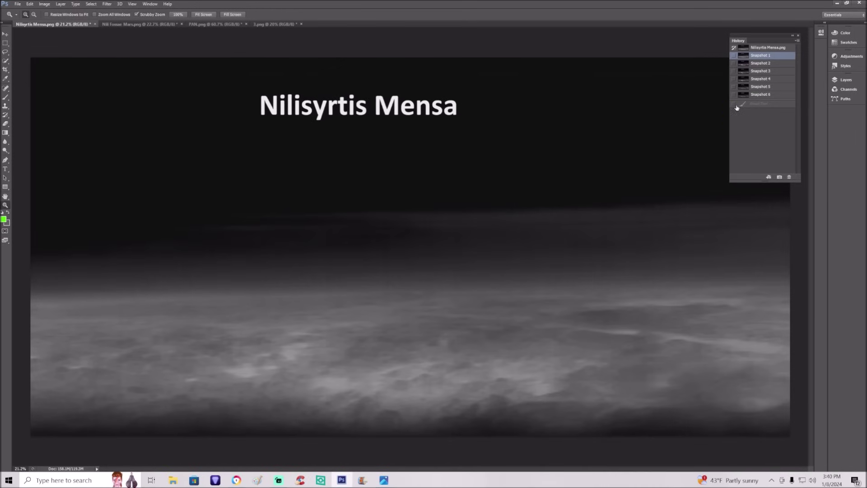
pyautogui.click(756, 95)
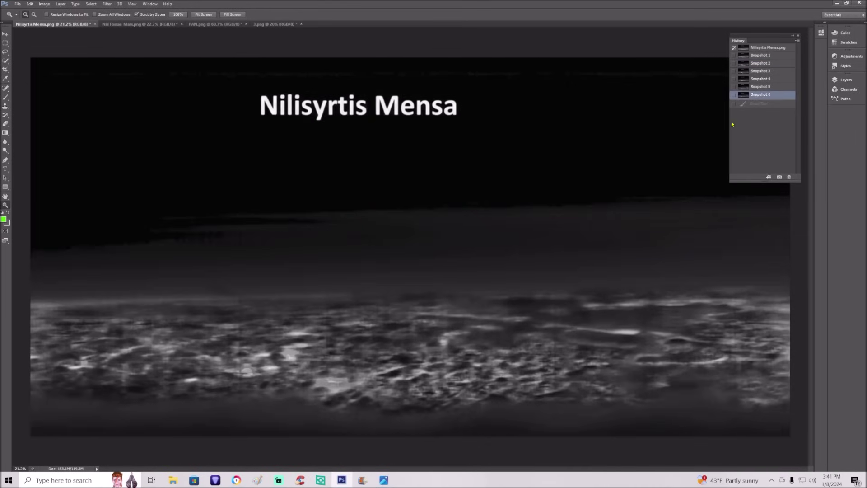
pyautogui.click(145, 25)
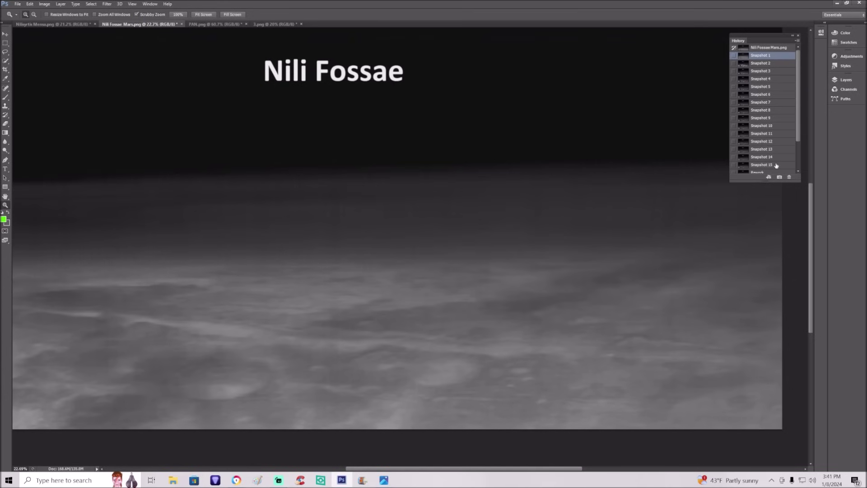
pyautogui.click(775, 164)
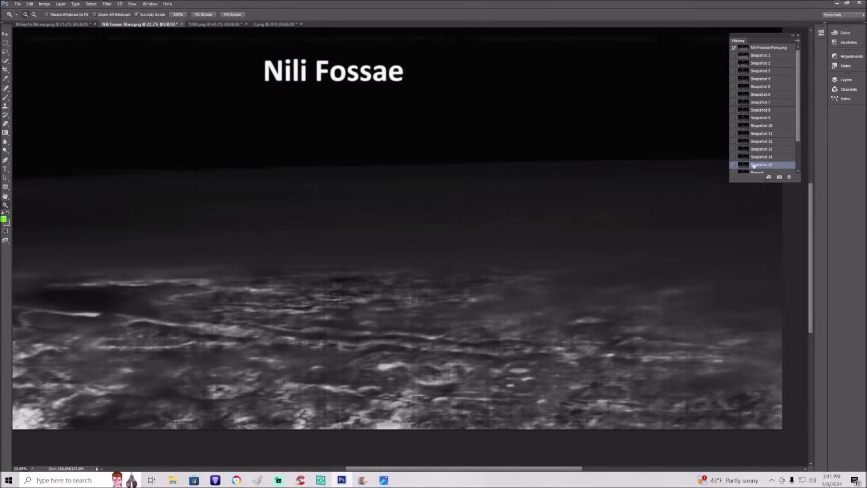
pyautogui.click(267, 24)
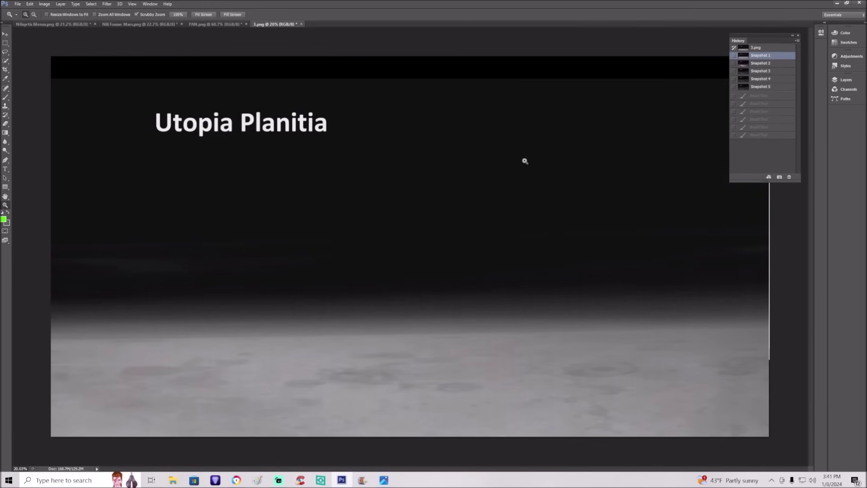
pyautogui.click(780, 86)
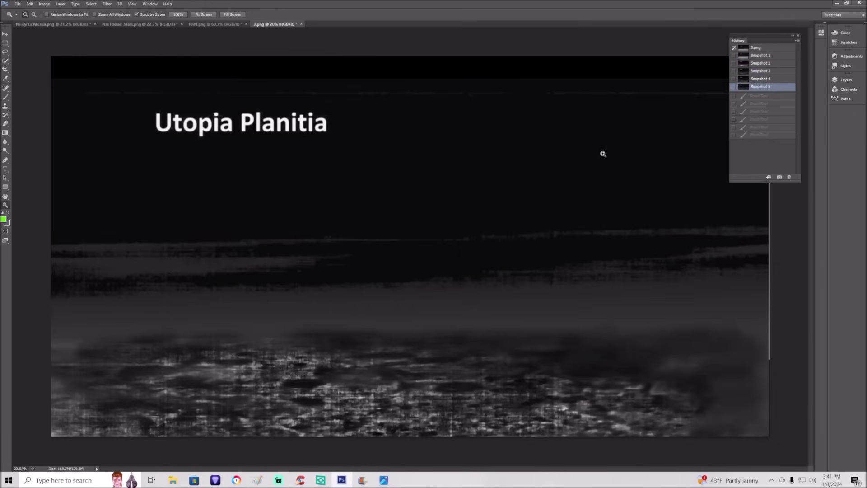
pyautogui.click(215, 24)
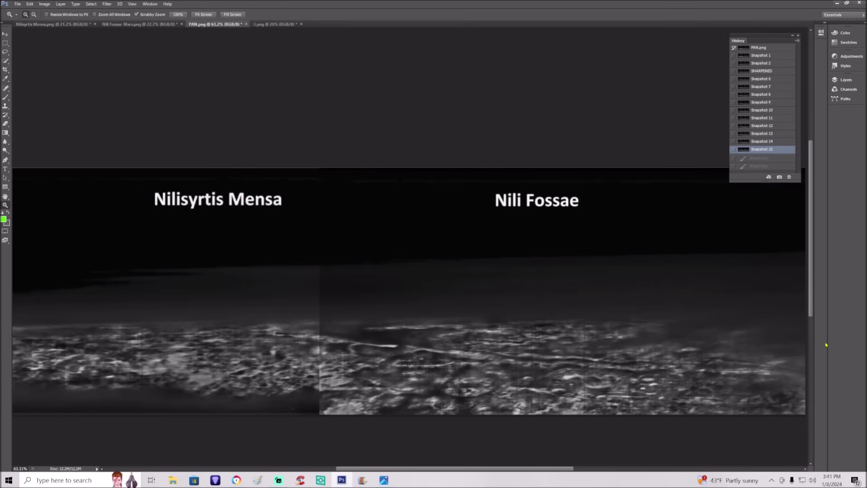